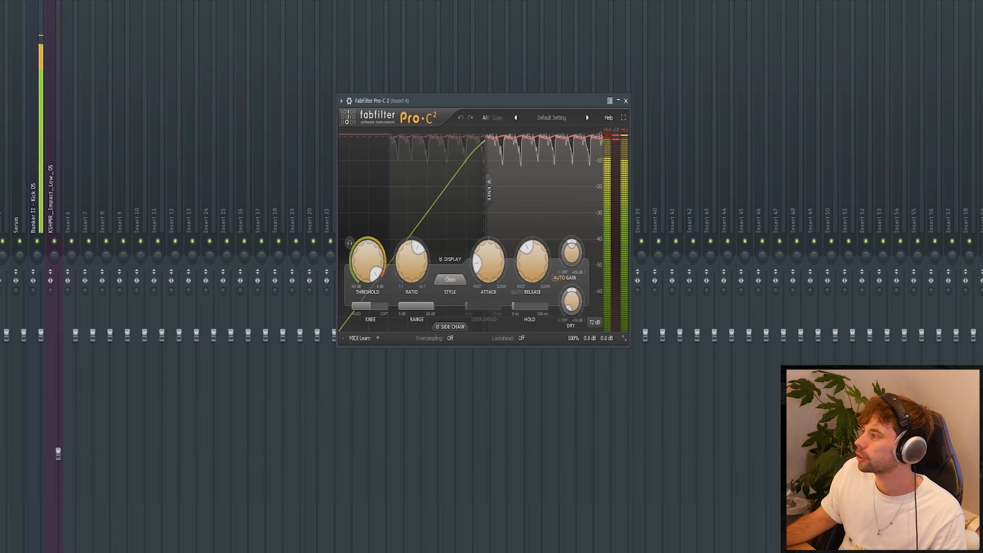
Review the Pro-C 2, Pro-Q 3 and Kickstart effects on the impact sample's mixer track
key(Escape)
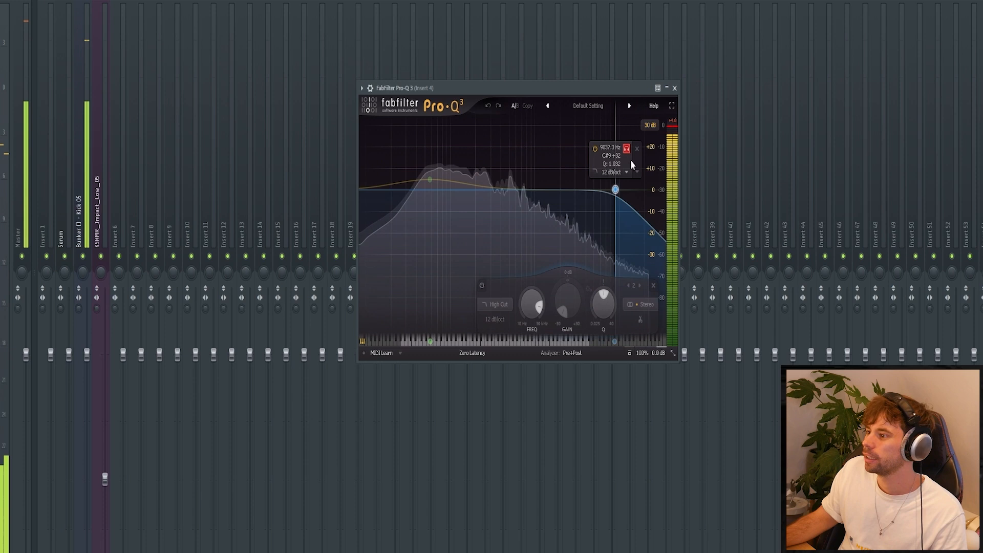
drag(631, 161, 490, 163)
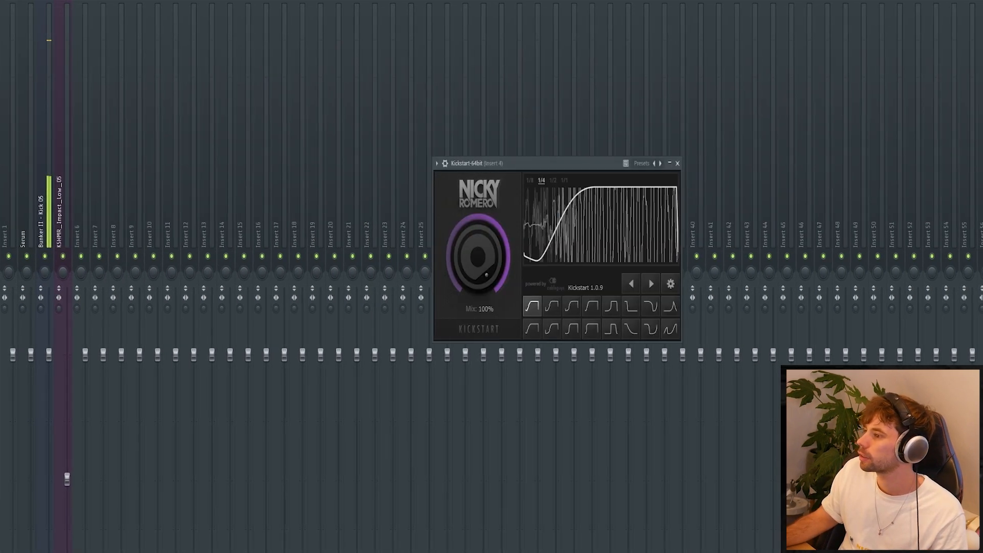
drag(508, 169, 430, 146)
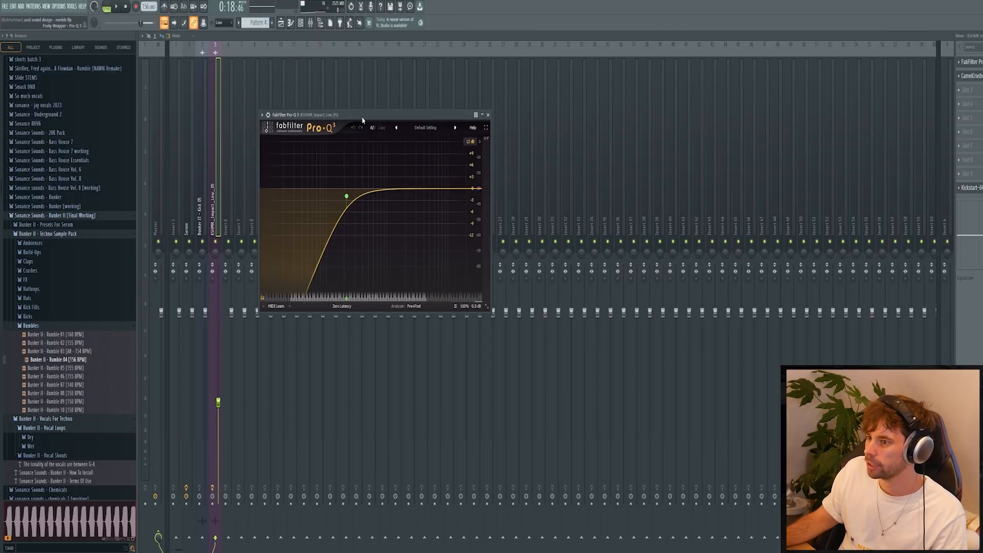
drag(365, 116, 504, 118)
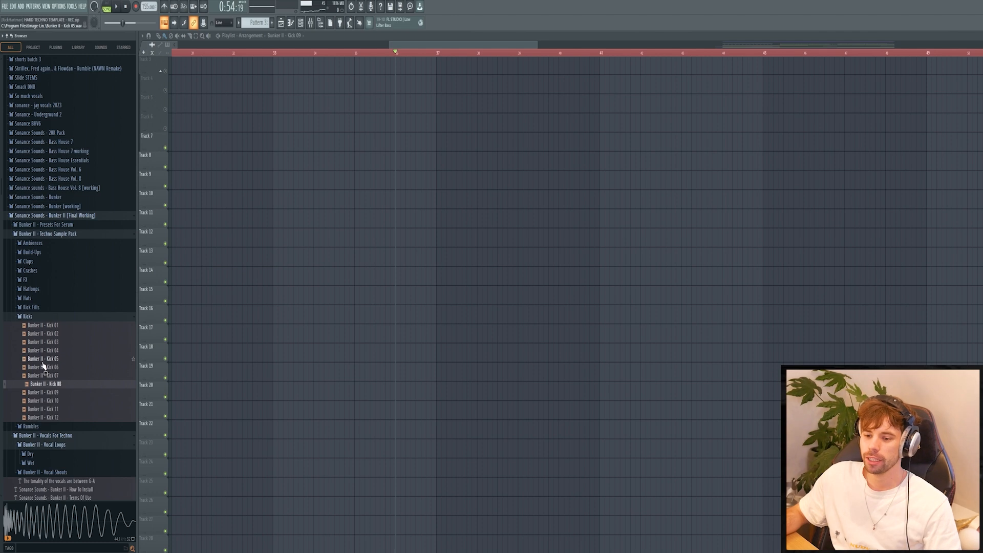
Place Bunker II - Kick 09 on Track 11 of the playlist and repeat it as a row of four evenly spaced kicks
click(42, 360)
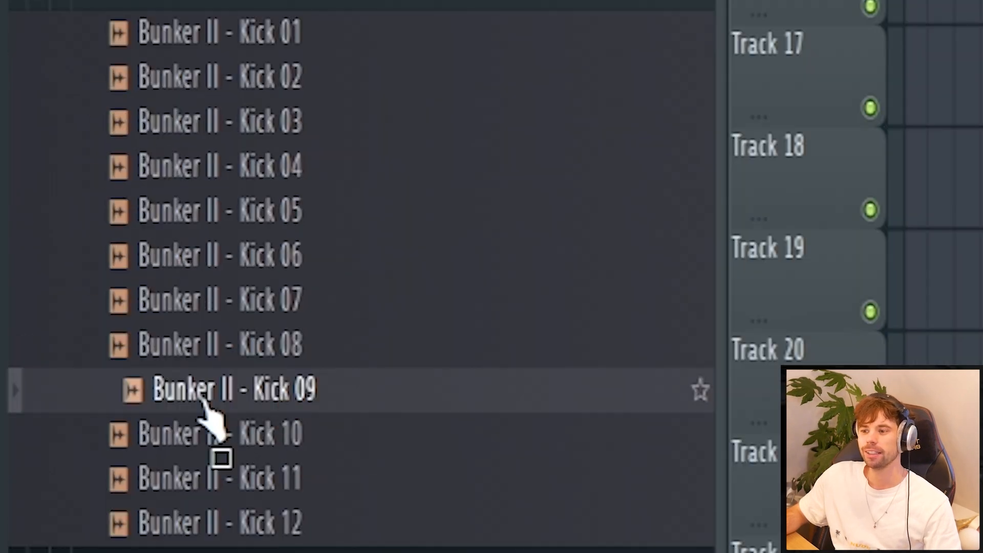
drag(93, 354, 426, 245)
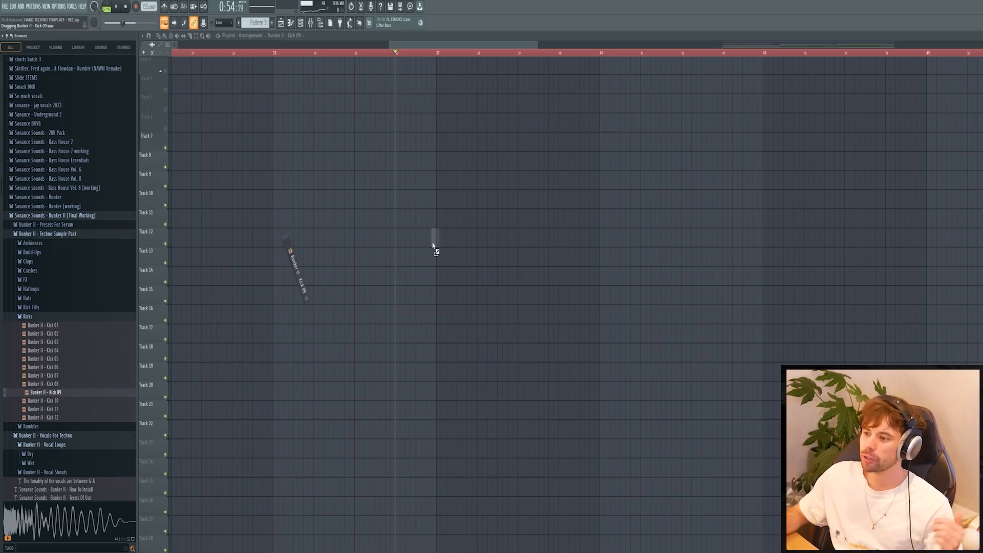
drag(438, 221, 439, 220)
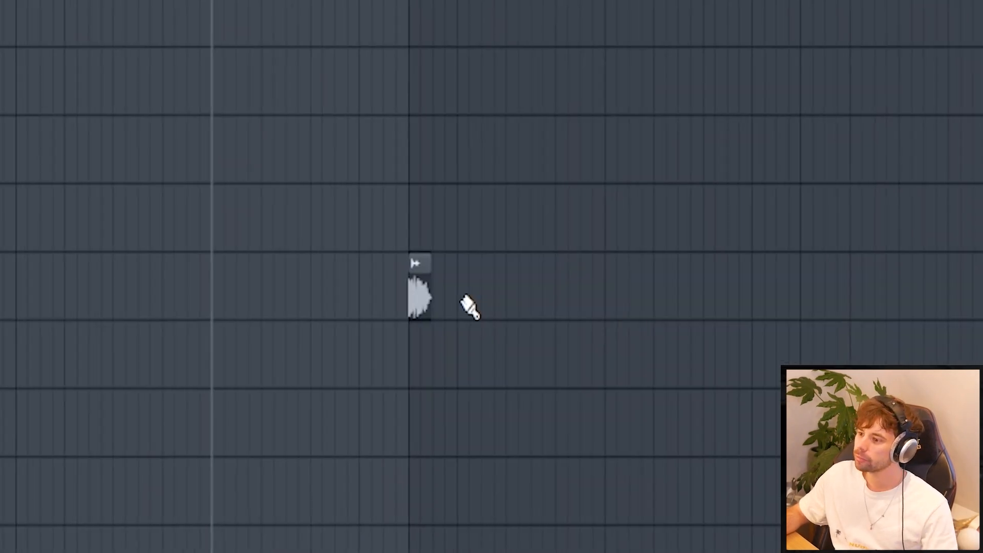
click(449, 221)
click(459, 220)
click(469, 223)
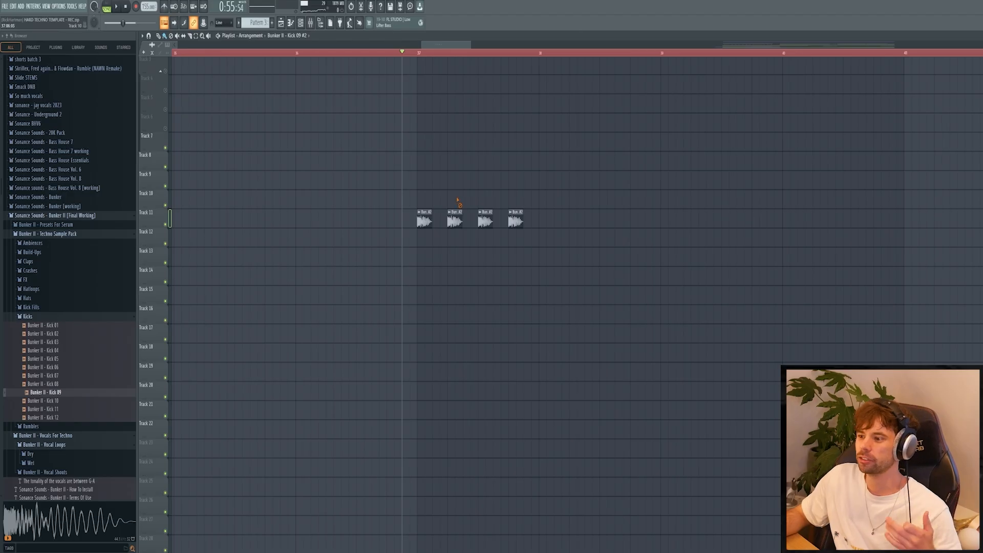
scroll(457, 199, down, 5)
key(space)
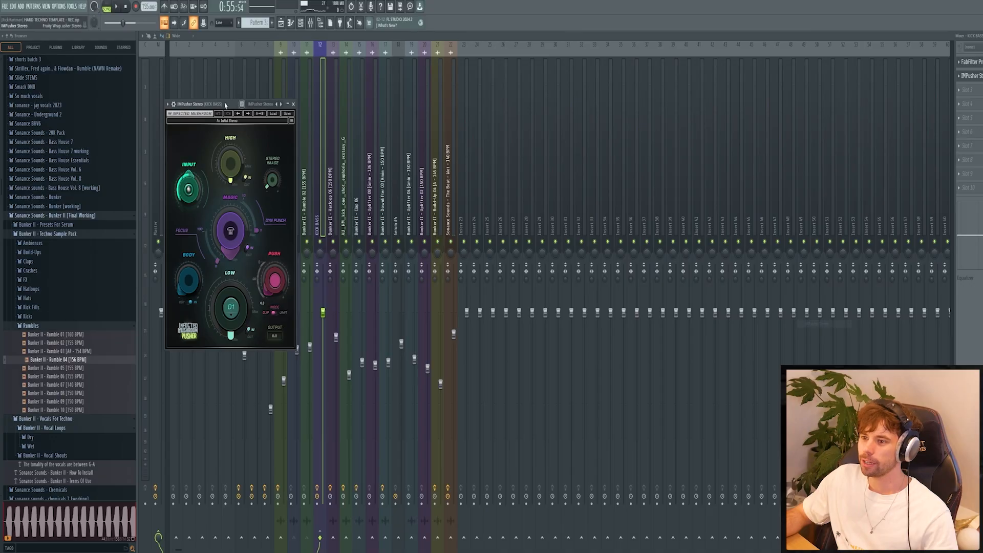
Adjust the Push amount of the Infected Mushroom Pusher effect on the KICK BASS mixer track
drag(223, 99, 430, 106)
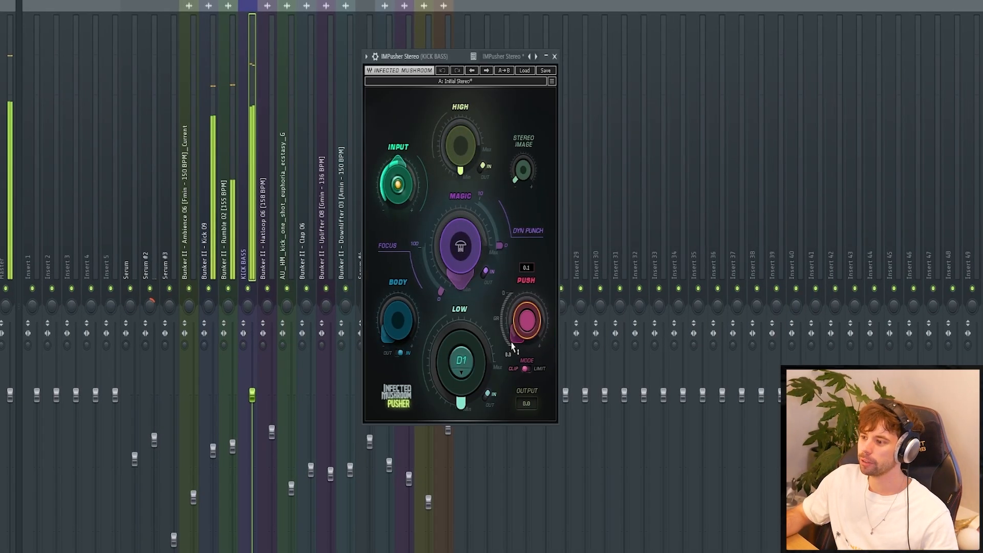
drag(496, 277, 494, 275)
drag(512, 353, 513, 353)
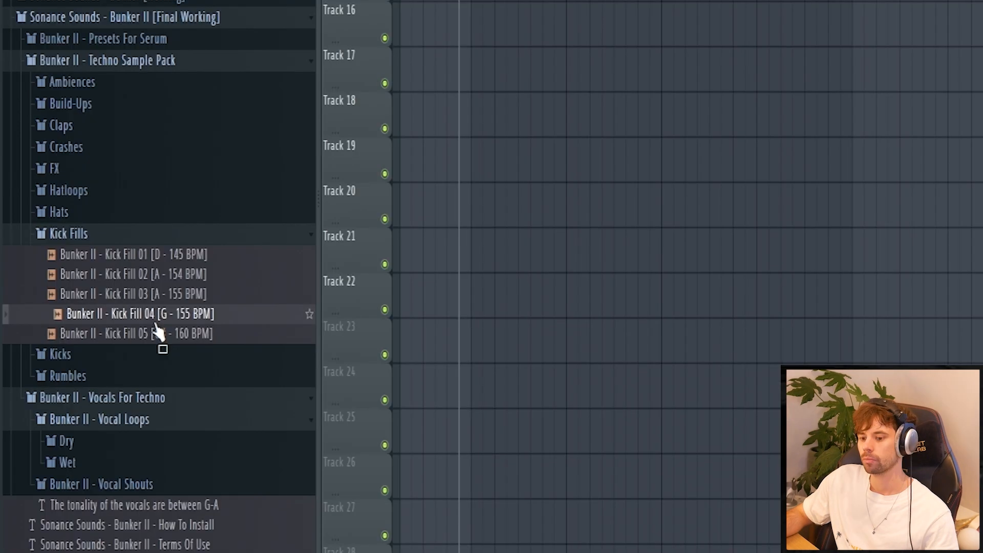
Add the Bunker II - Kick Fill 04 [G - 155 BPM] and Hatloop 06 [158 BPM] samples to the playlist
drag(156, 325, 425, 112)
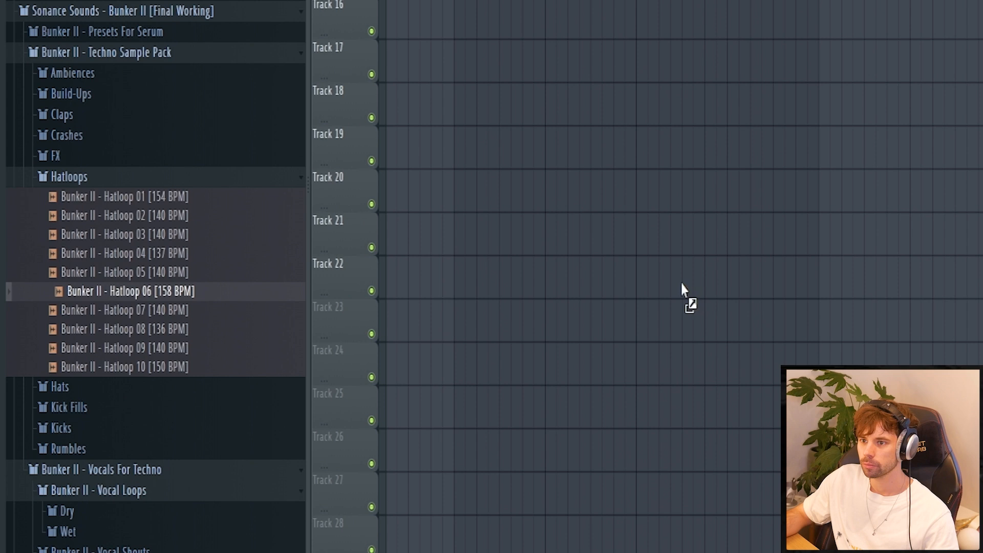
drag(681, 284, 497, 198)
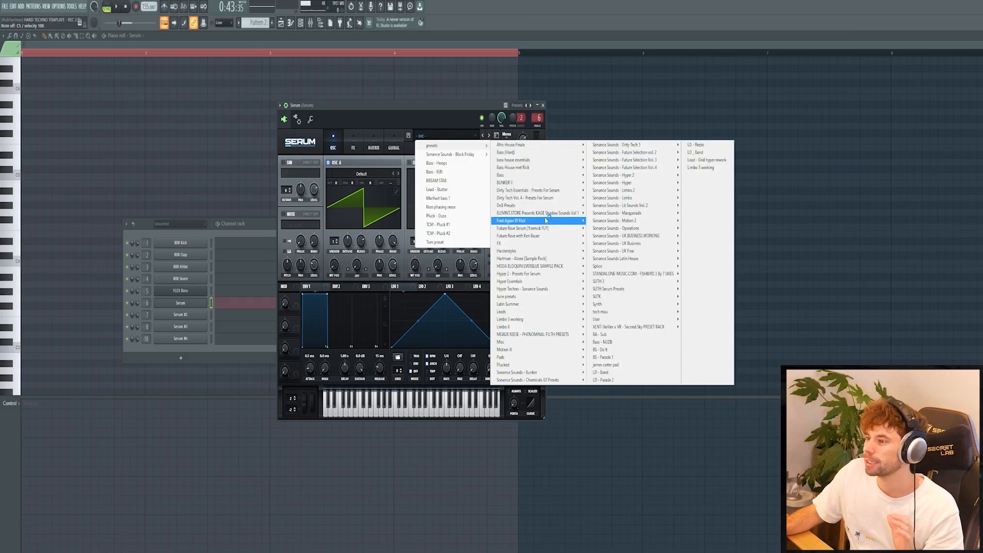
Draw four short, syncopated G4 notes in the first bar of Pattern 2 for the first Serum channel
click(688, 250)
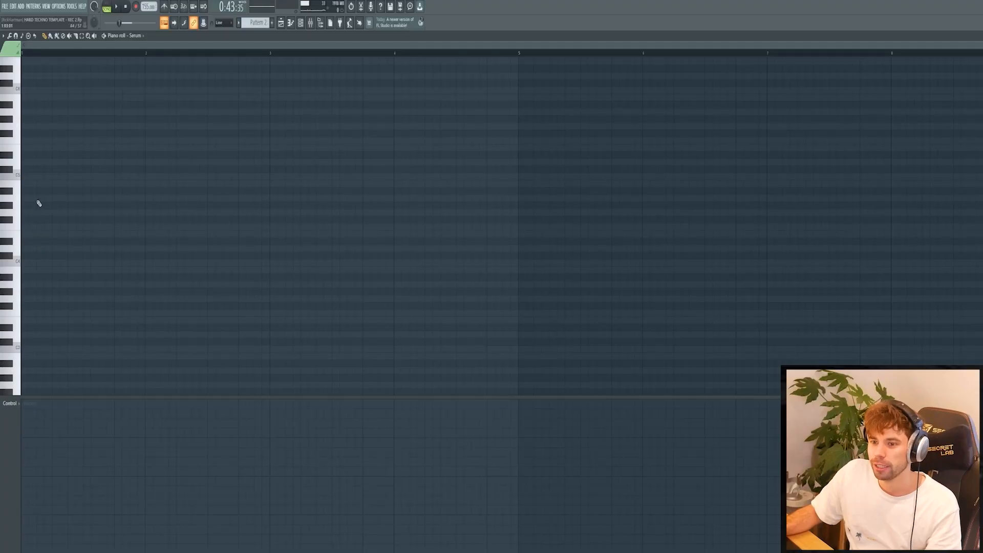
click(43, 198)
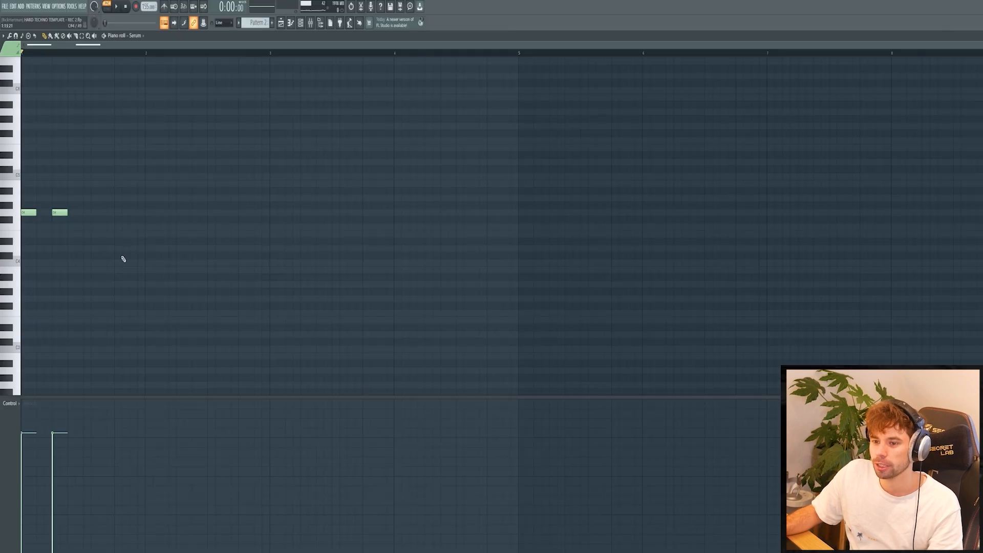
key(space)
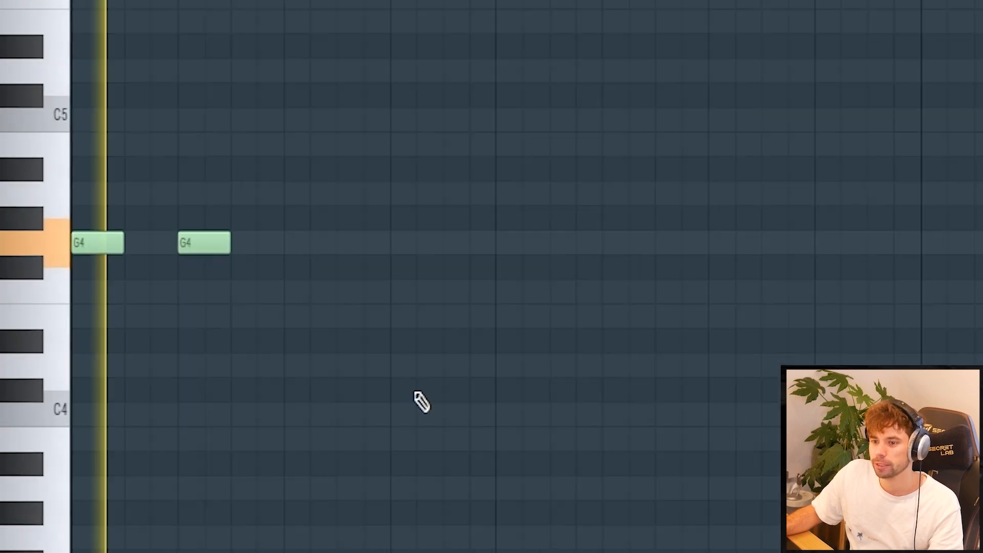
key(space)
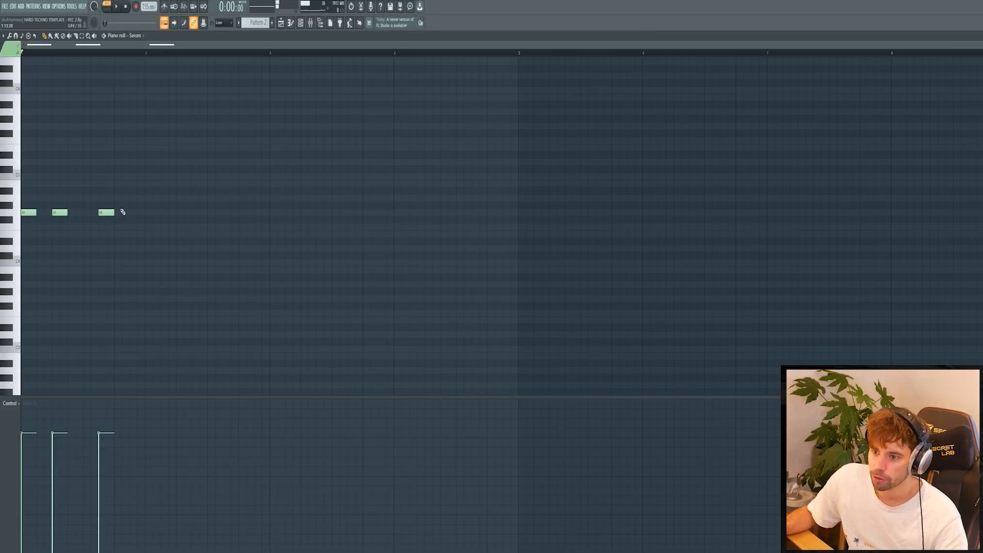
key(space)
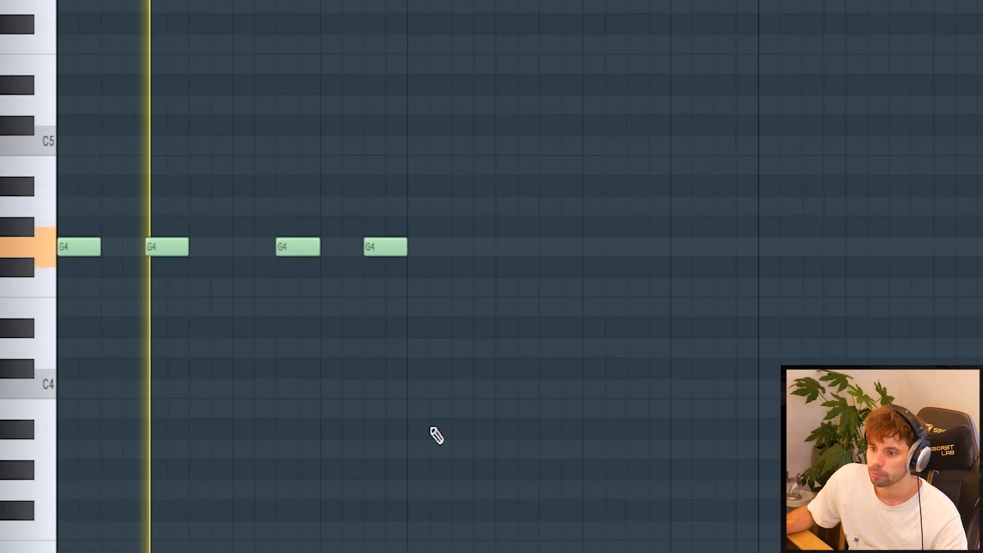
key(space)
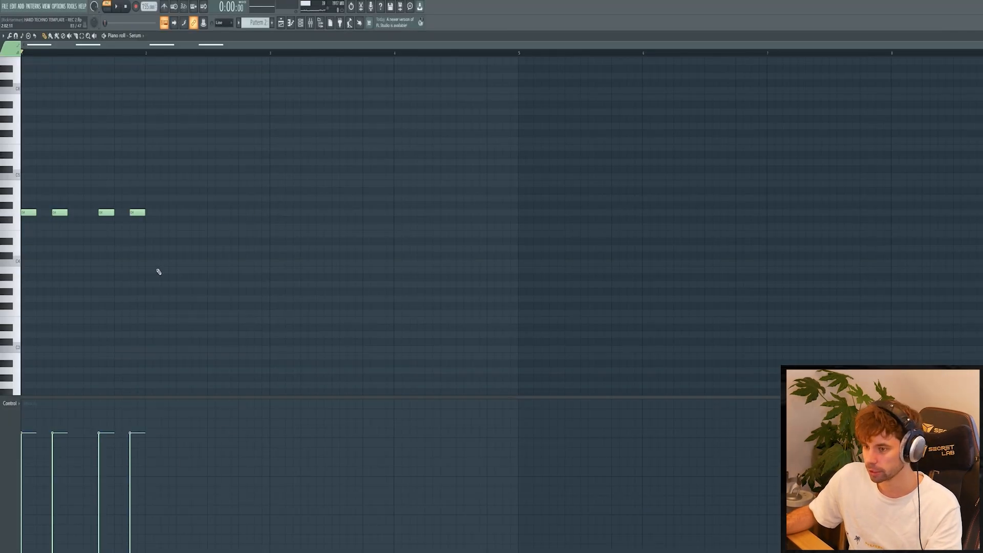
Extend the G4 rhythm through bar 2 with a shorter extra note, repeat it to fill four bars and play it back
click(250, 213)
drag(261, 212, 251, 219)
drag(477, 298, 477, 298)
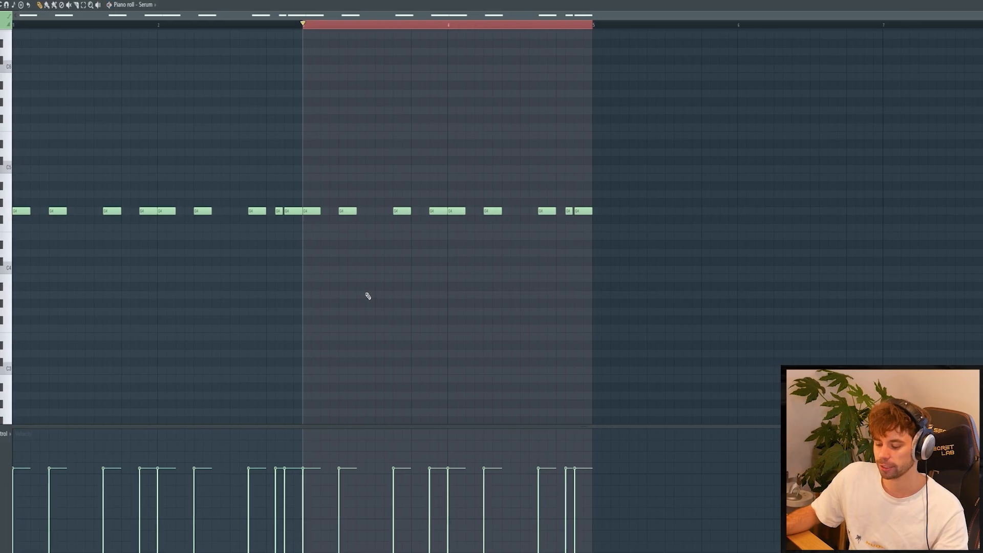
key(space)
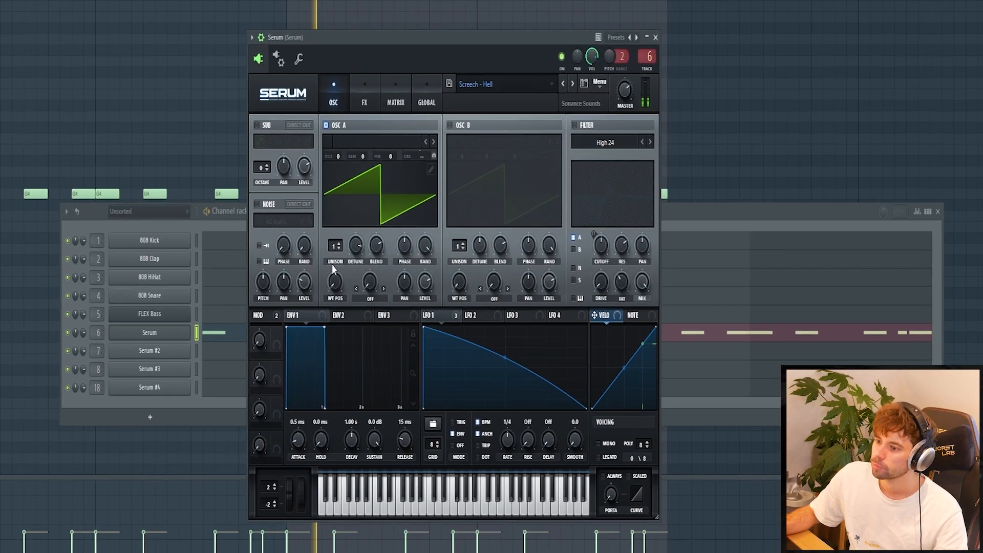
Modulate oscillator A's coarse pitch with LFO 1 and raise its unison to 16 voices in the Screech - Hell preset
click(450, 319)
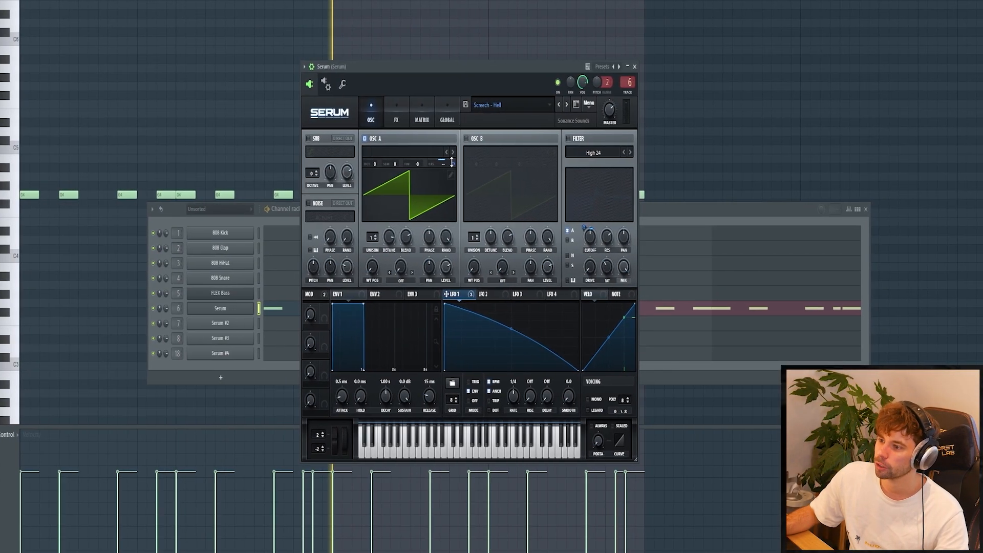
right_click(451, 163)
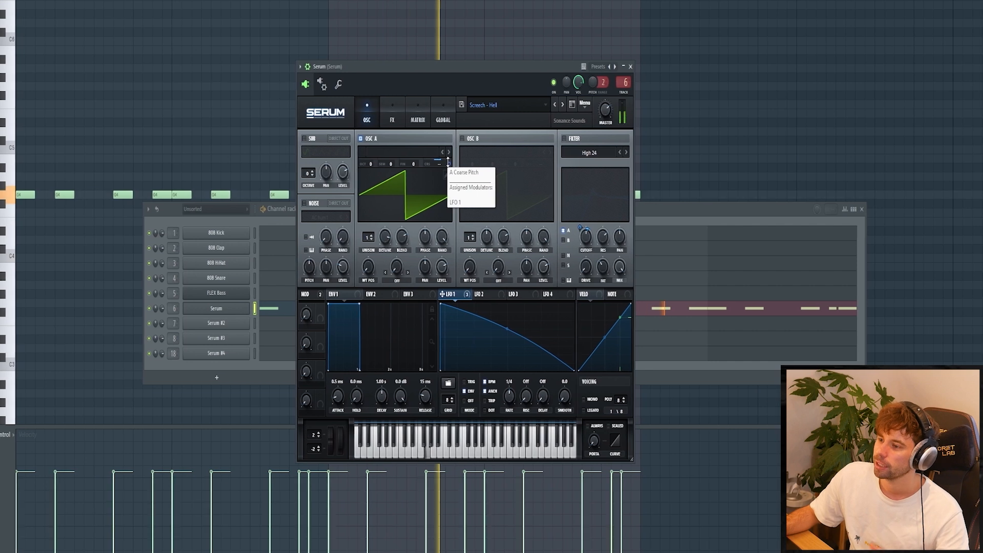
drag(363, 237, 423, 49)
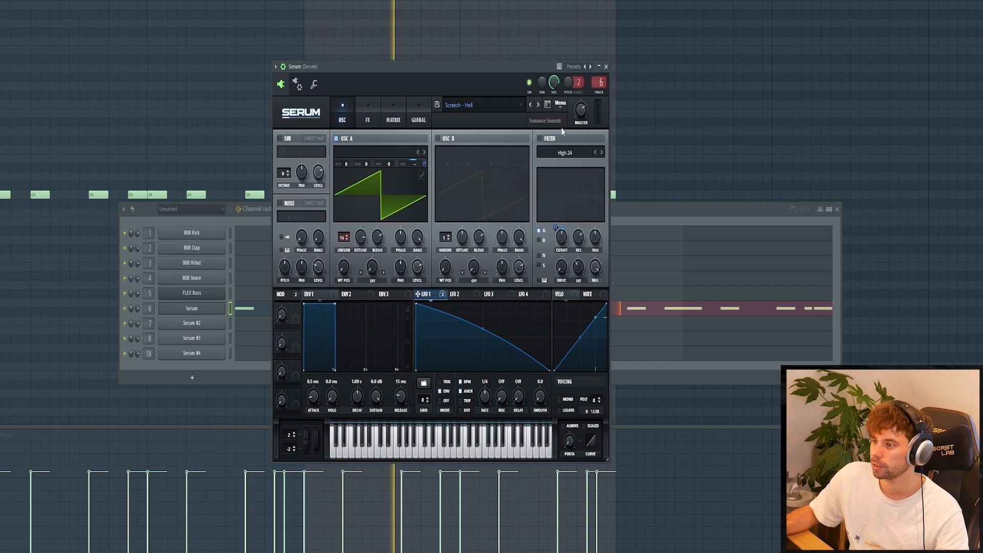
Enable Serum's High 24 filter and adjust its resonance
click(544, 139)
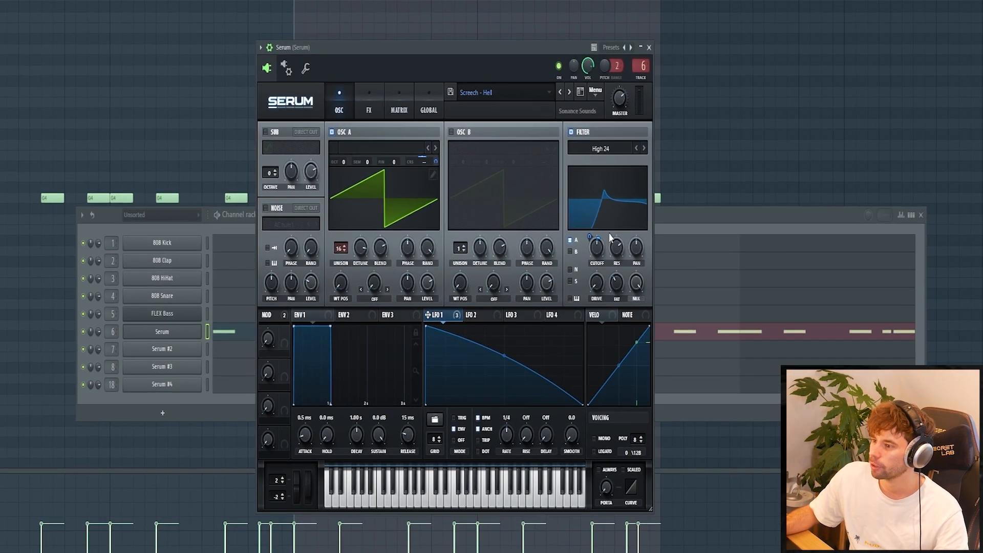
drag(618, 252, 609, 265)
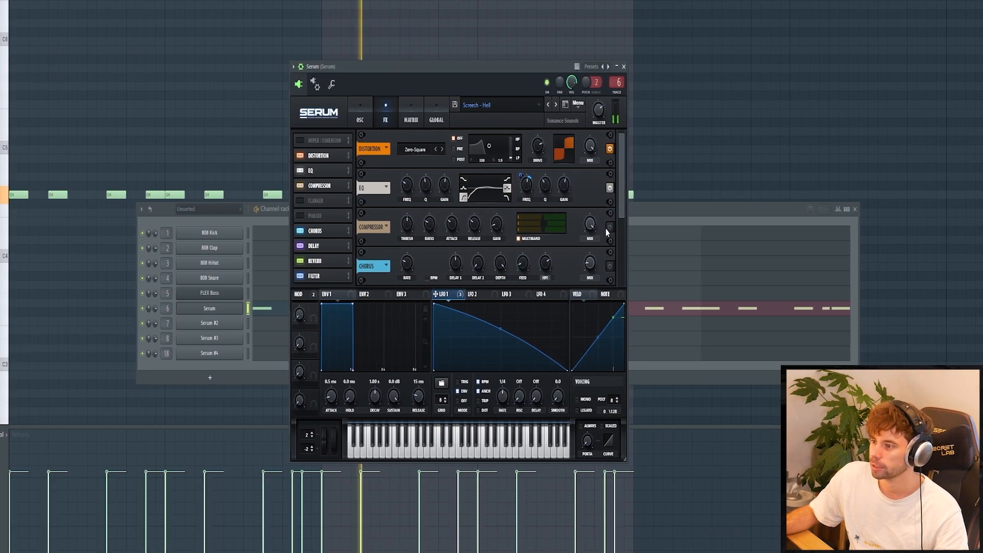
Turn on the compressor, chorus, delay, reverb and filter modules in Serum's effects rack
drag(619, 195, 610, 217)
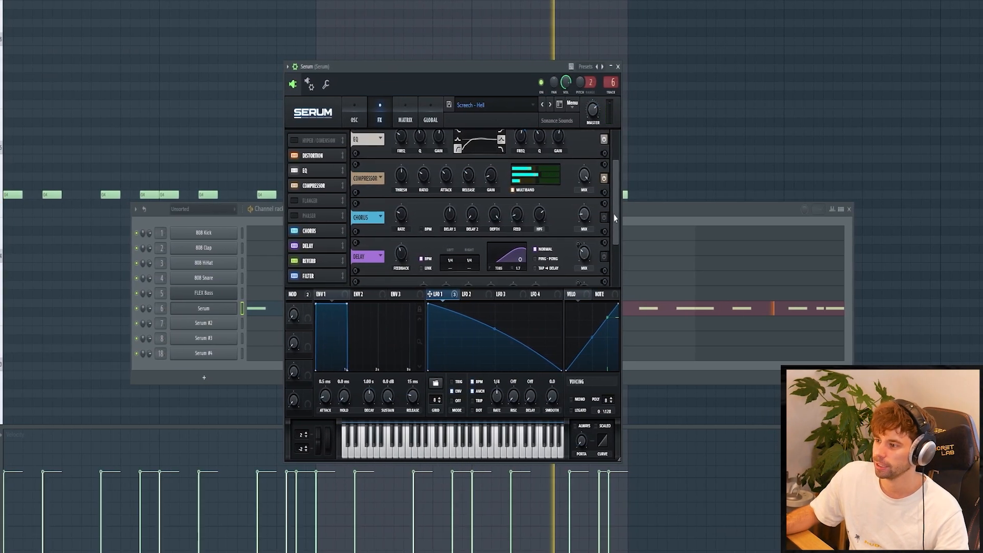
scroll(610, 215, down, 3)
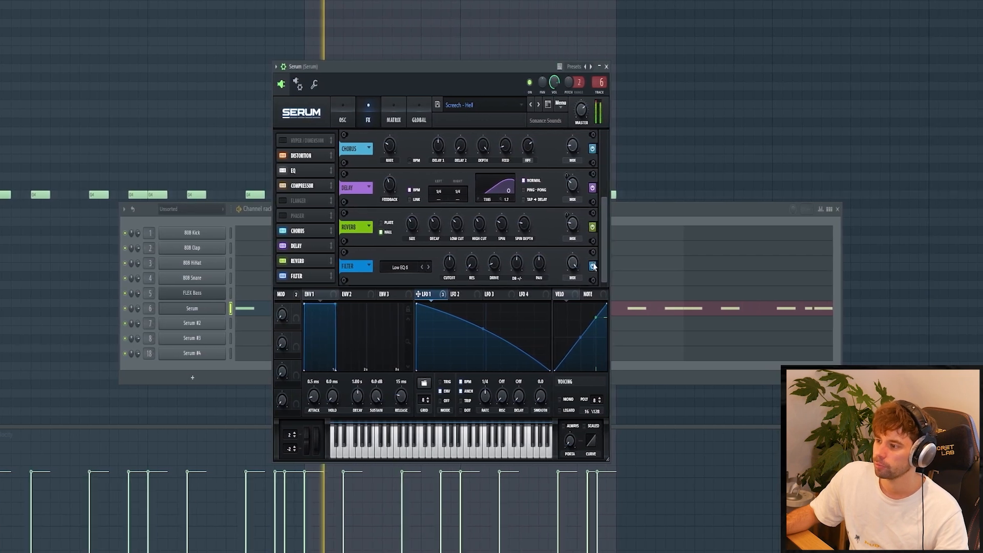
click(342, 116)
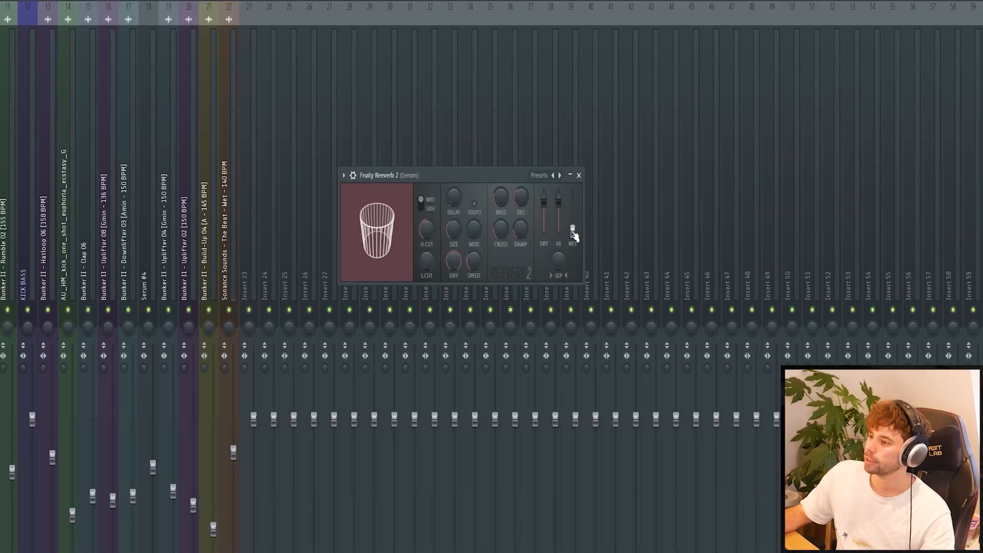
Create an automation clip for the Serum track's Fruity Reeverb 2 wet level and shape it into a short rising ramp
right_click(563, 228)
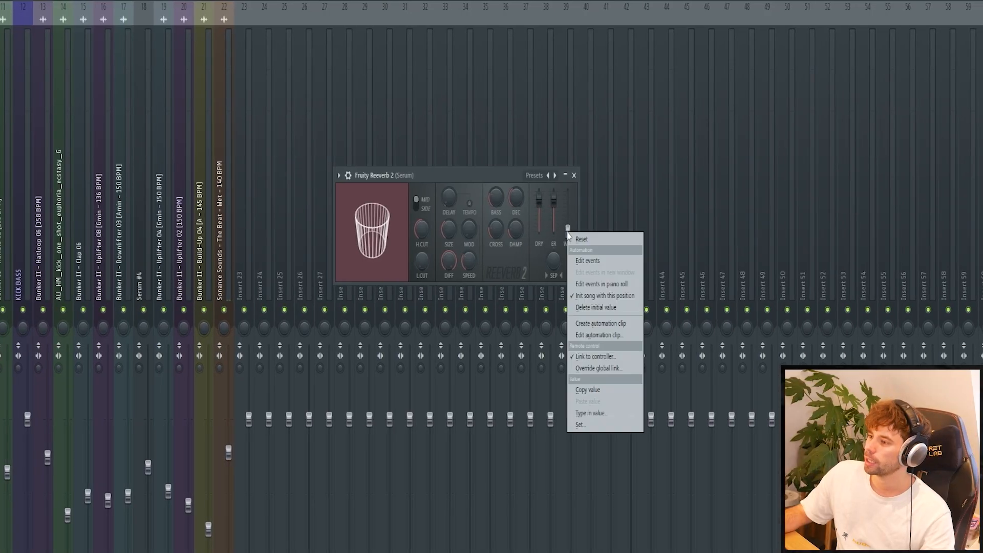
click(578, 324)
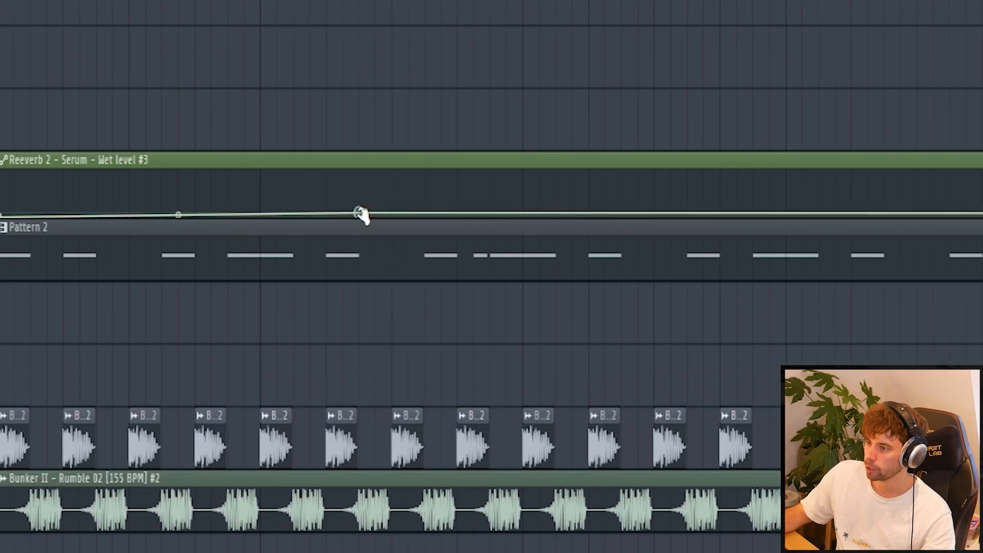
drag(360, 211, 364, 225)
right_click(425, 195)
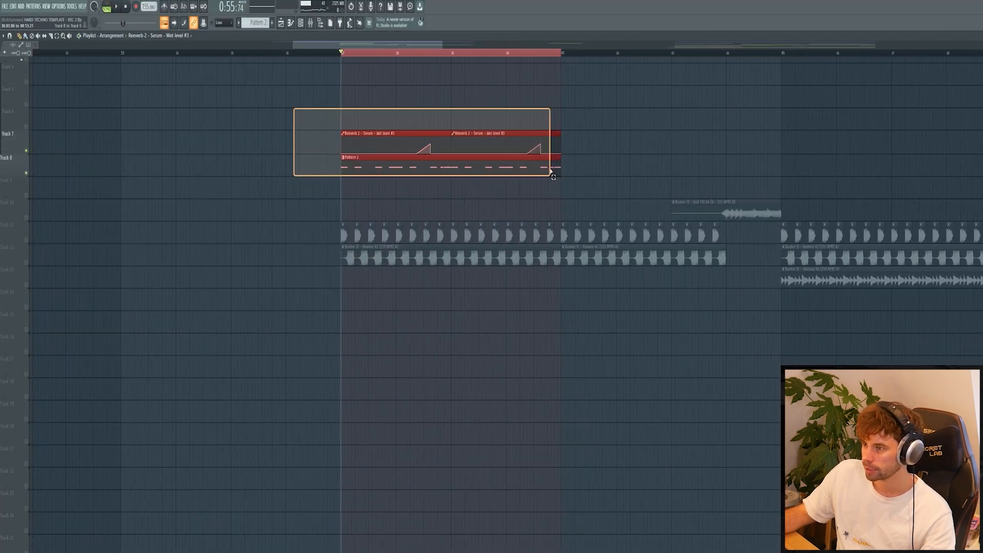
Duplicate the Reeverb 2 wet-level automation and Pattern 2 clips along the arrangement and play the result
key(ctrl+b)
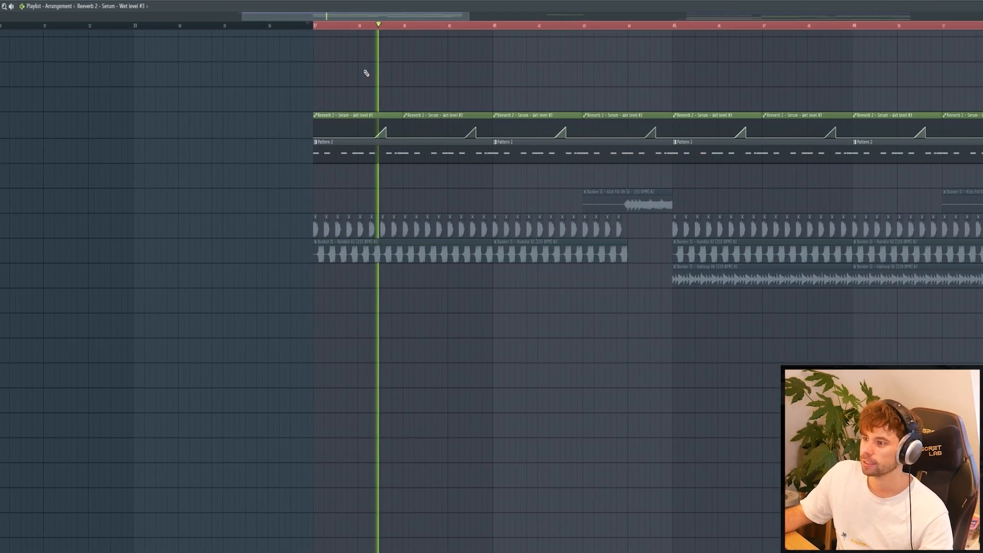
key(space)
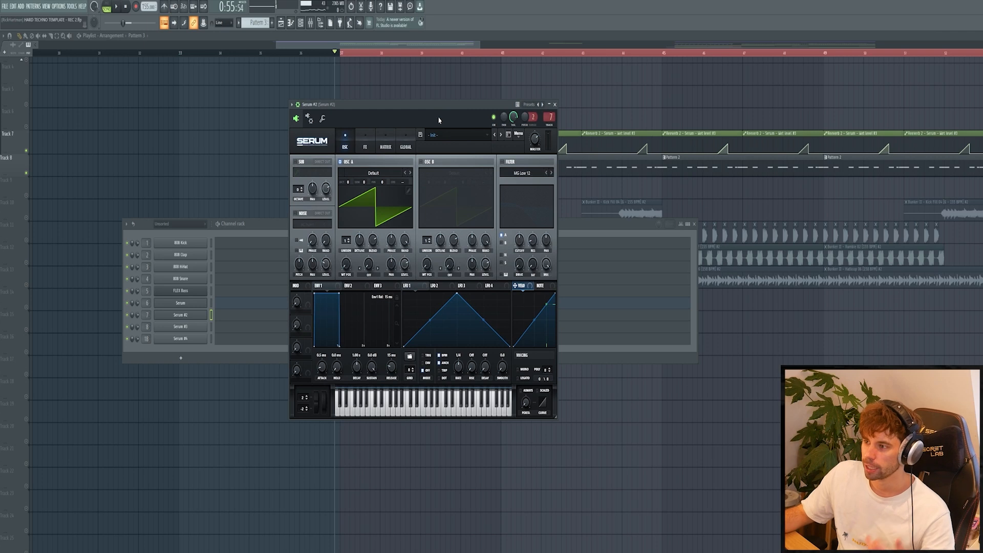
mouse_move(450, 146)
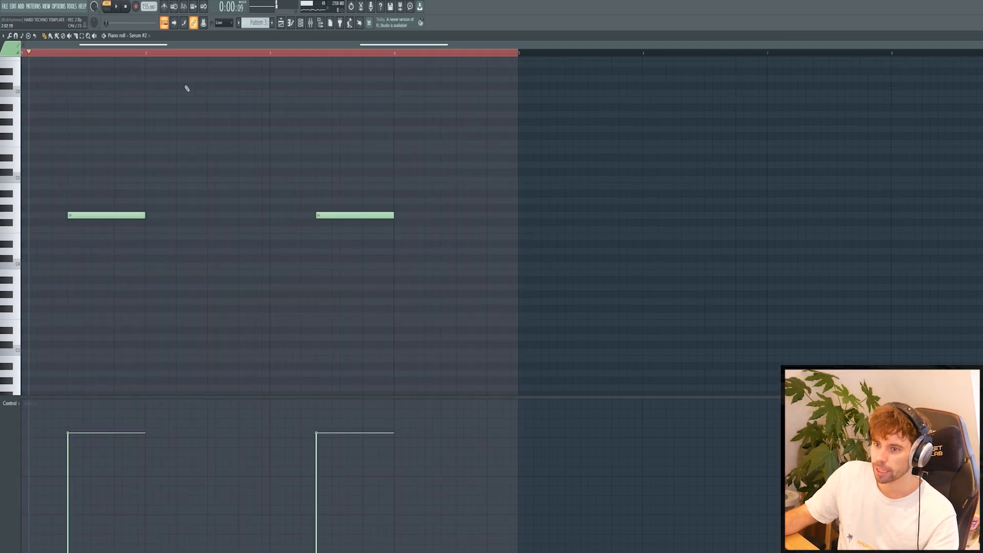
Play the arrangement with the Pattern 3 lead notes layered over Pattern 2
key(space)
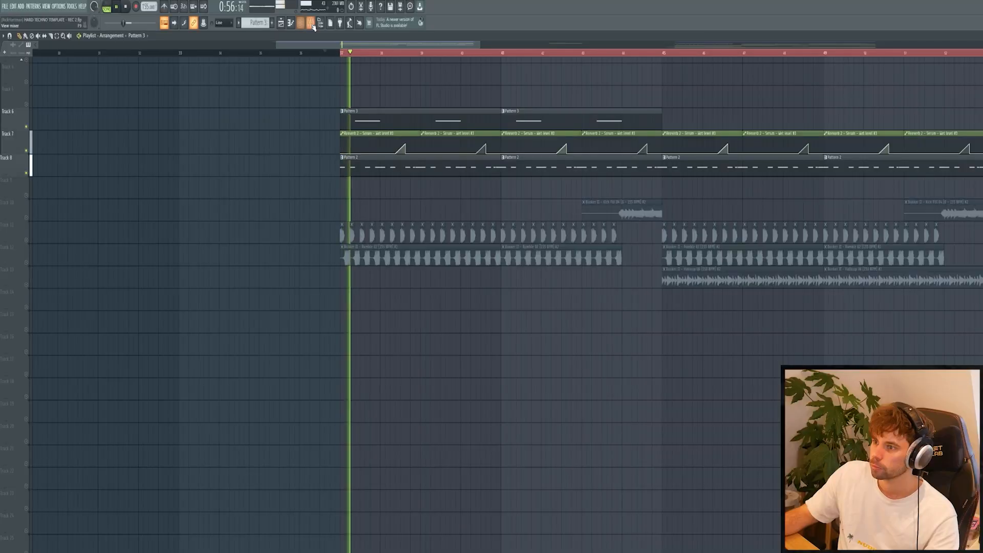
key(F9)
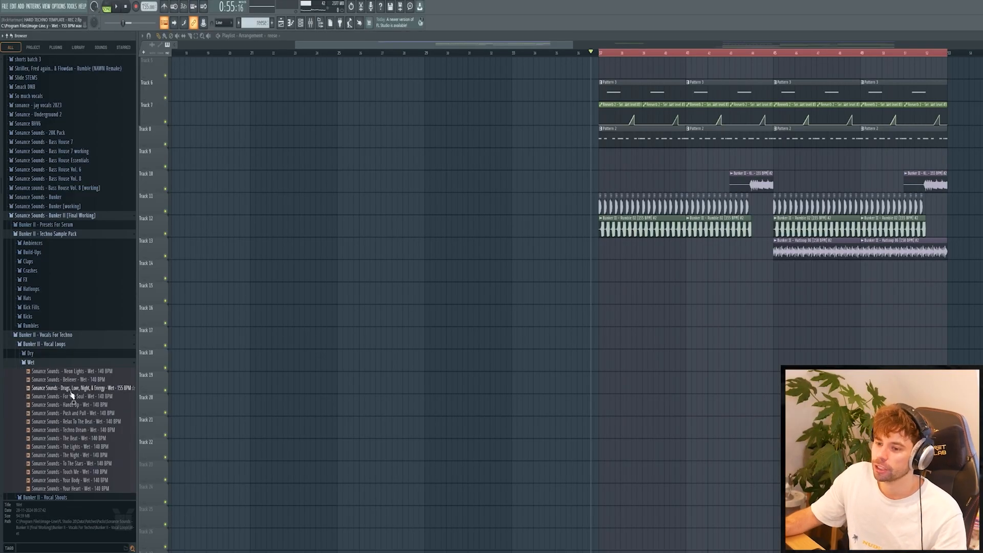
Preview several wet vocal loops from Bunker II and place The Beat - Wet - 140 BPM in the playlist before the drop
click(73, 372)
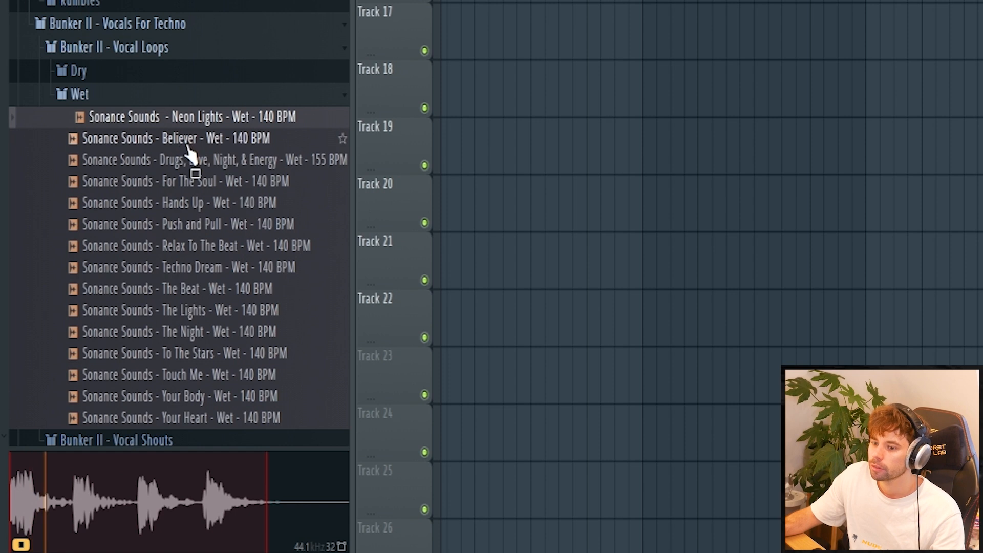
click(188, 146)
click(234, 270)
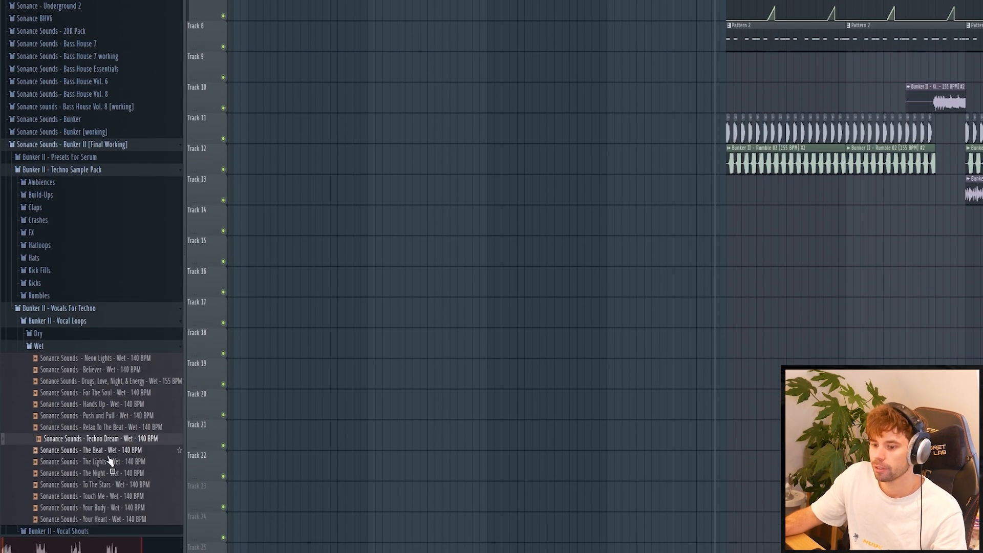
click(100, 451)
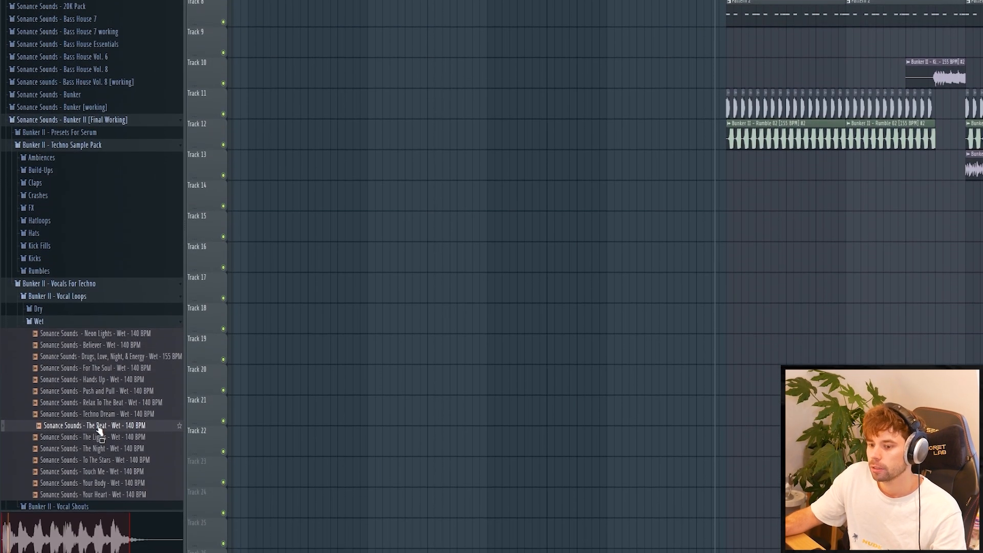
drag(98, 430, 544, 200)
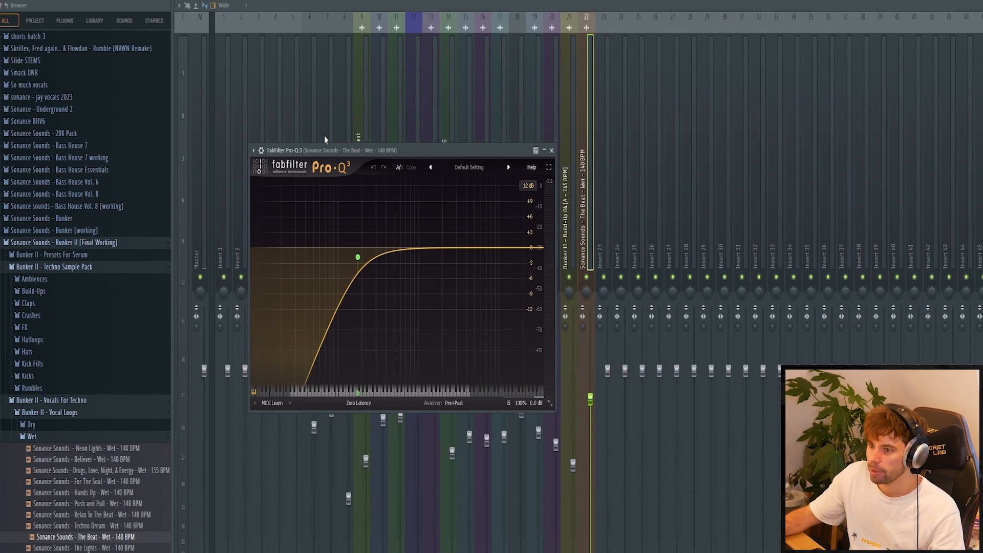
Examine the FabFilter Pro-Q 3 low cut and RVox compression on the vocal's mixer track
drag(324, 147, 489, 126)
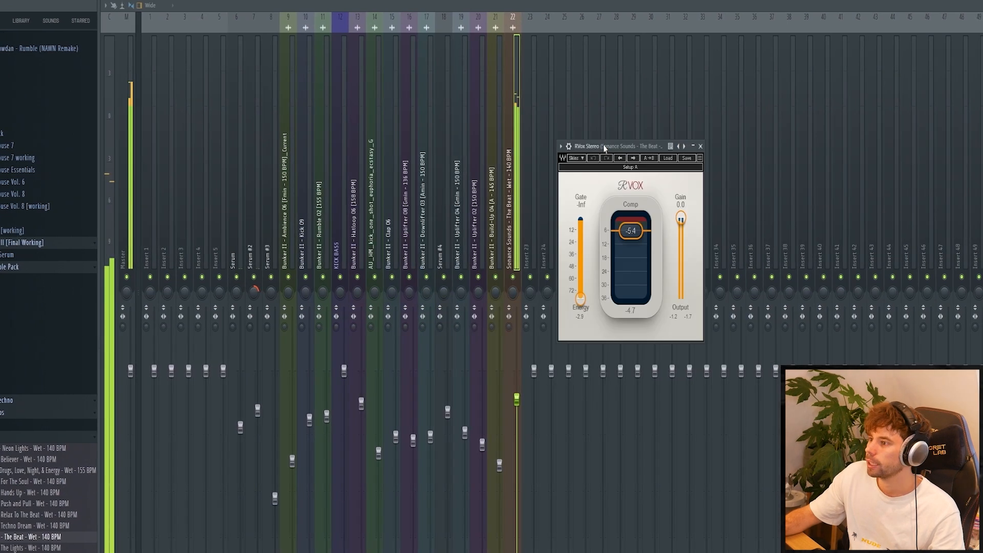
drag(626, 231, 626, 232)
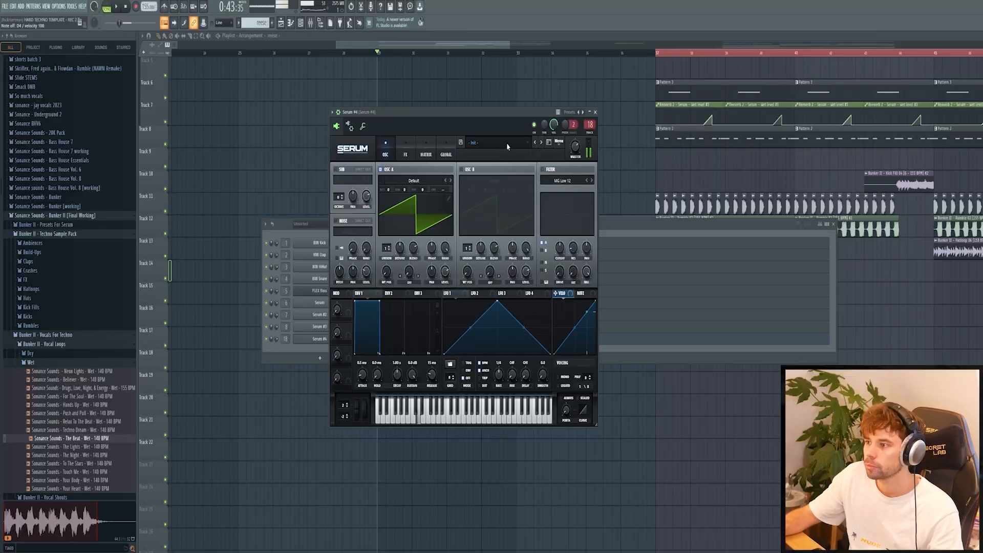
Load a Sonance Sounds Reese preset into Serum #4
drag(485, 112, 516, 120)
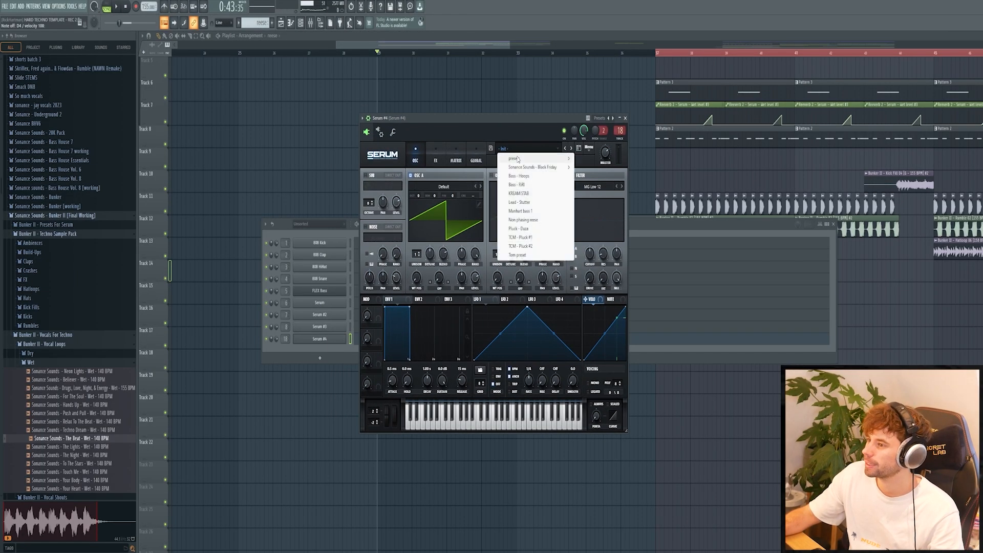
mouse_move(517, 159)
mouse_move(614, 195)
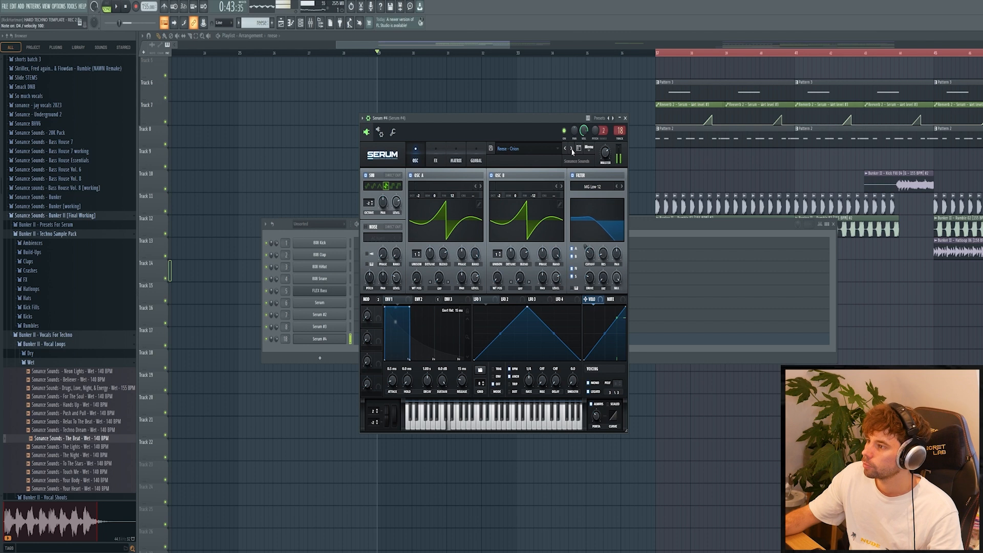
Write the long reese notes with a short G#4 step between them and loop the build-up section containing the reese and vocal clips
click(427, 342)
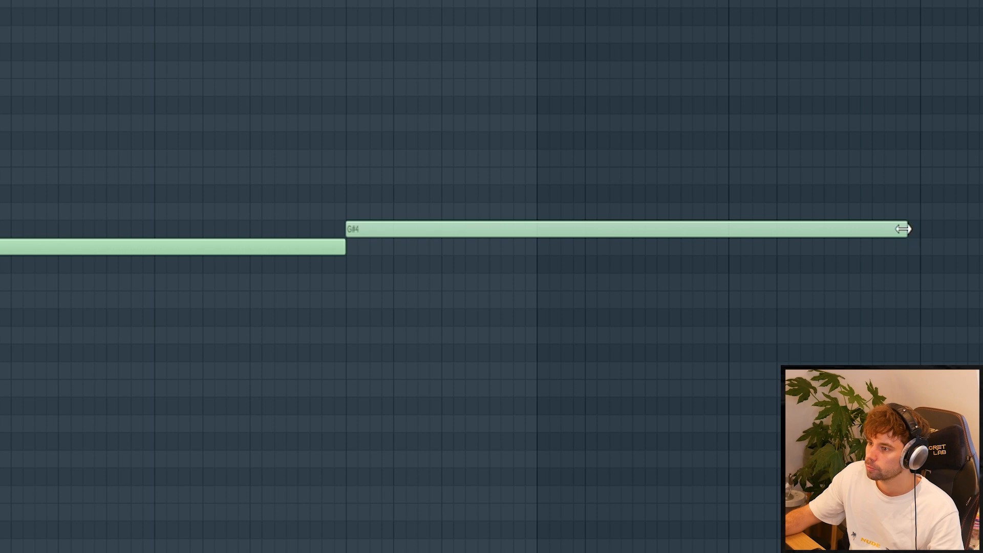
drag(907, 228, 477, 278)
click(464, 262)
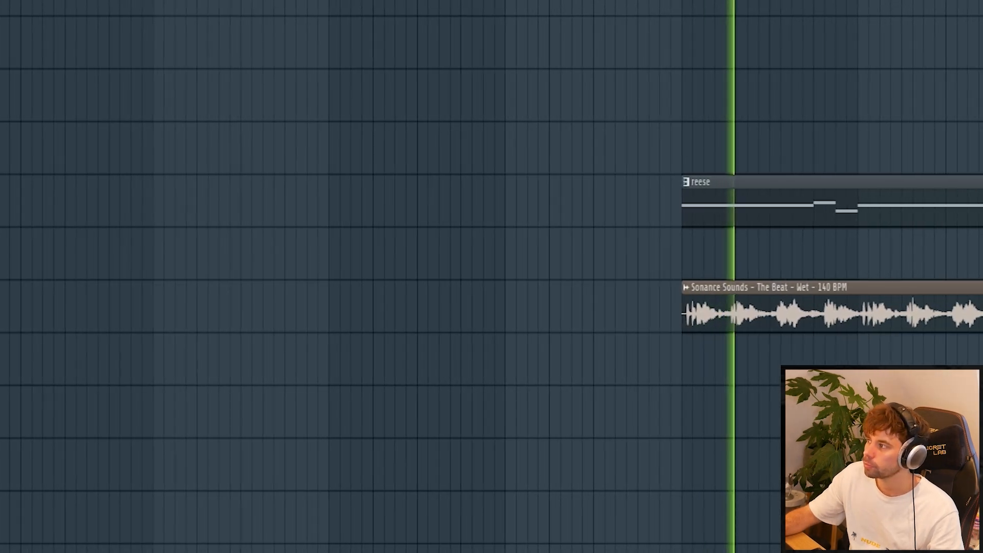
drag(658, 1, 981, 1)
ctrl+click(886, 71)
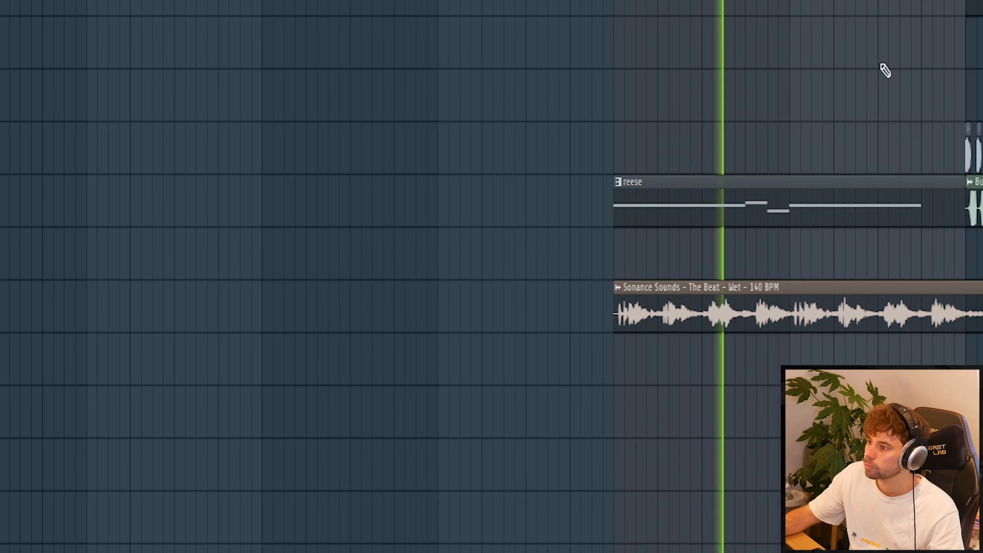
Create an automation clip for Serum #4's mod wheel and raise its end point at bar 37
scroll(886, 71, up, 3)
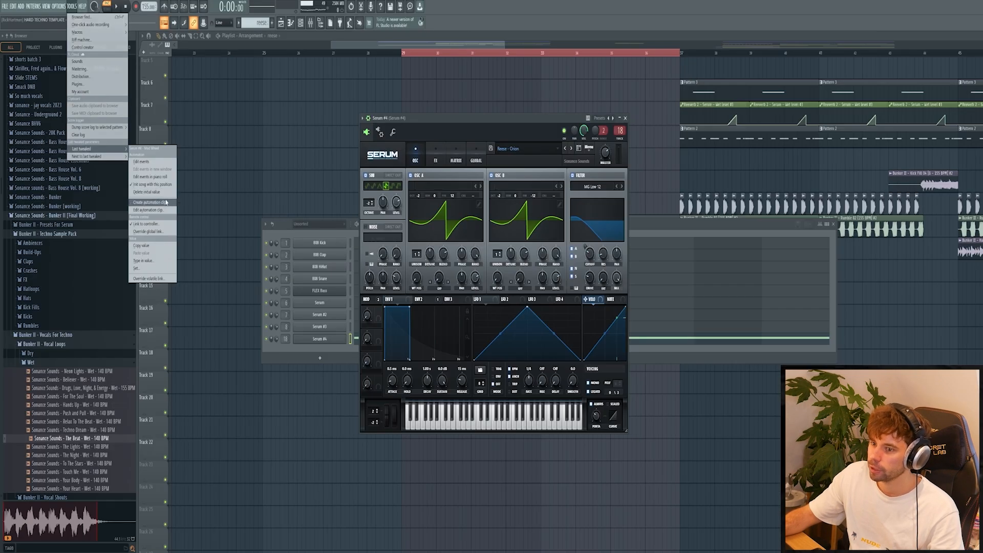
scroll(553, 201, up, 4)
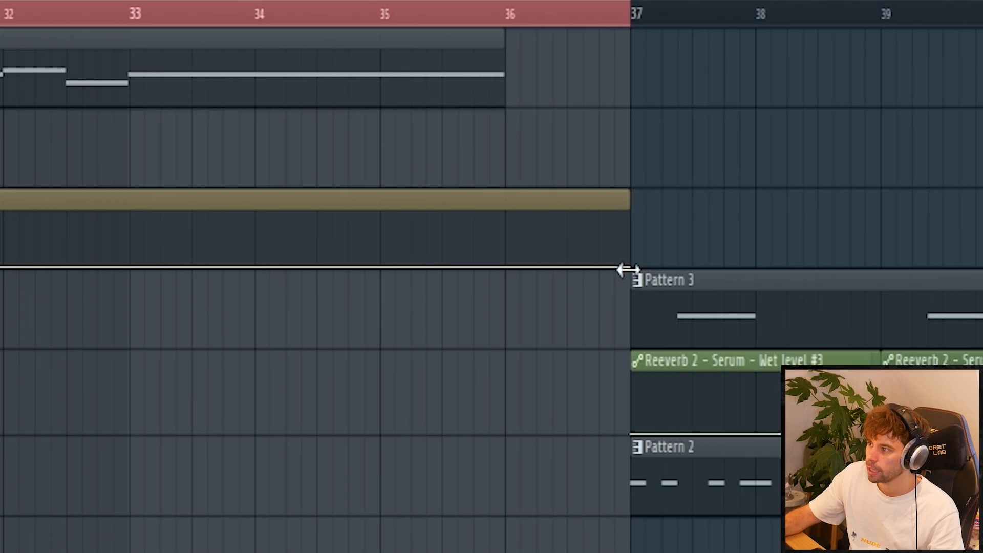
drag(612, 265, 647, 197)
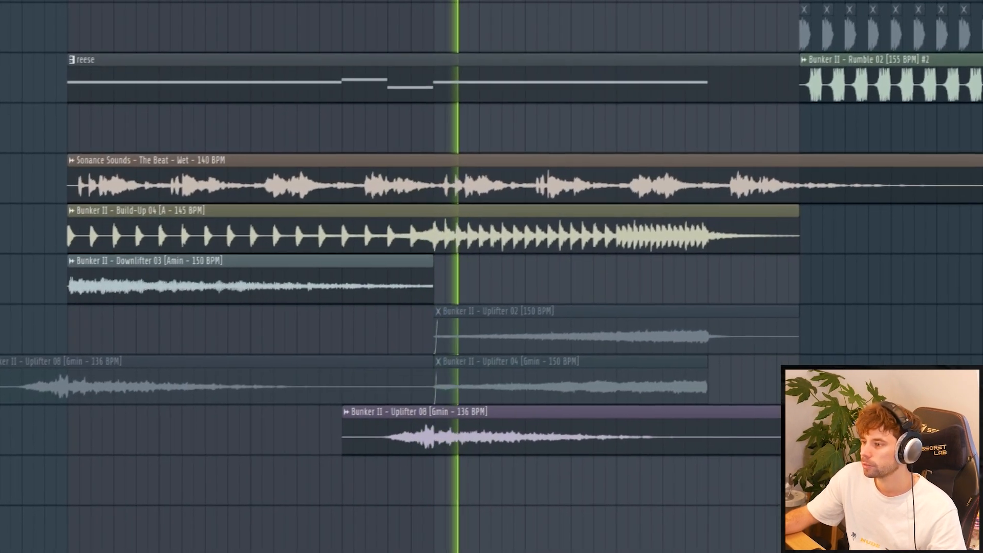
Unmute the Uplifter 02 and Uplifter 04 clips in the second half of the build-up
click(507, 320)
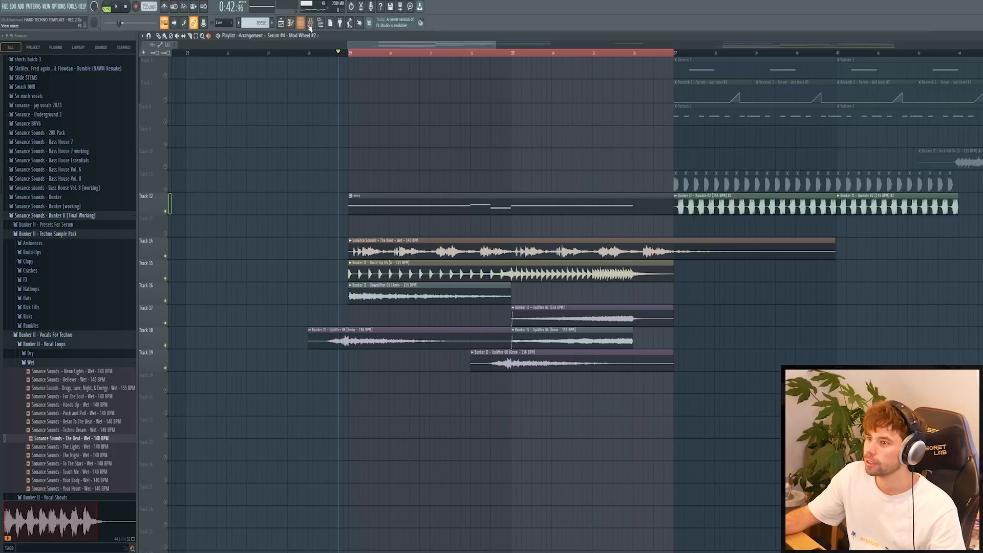
Create an automation clip for the band 1 frequency of the master track's Fruity Parametric EQ 2
click(310, 25)
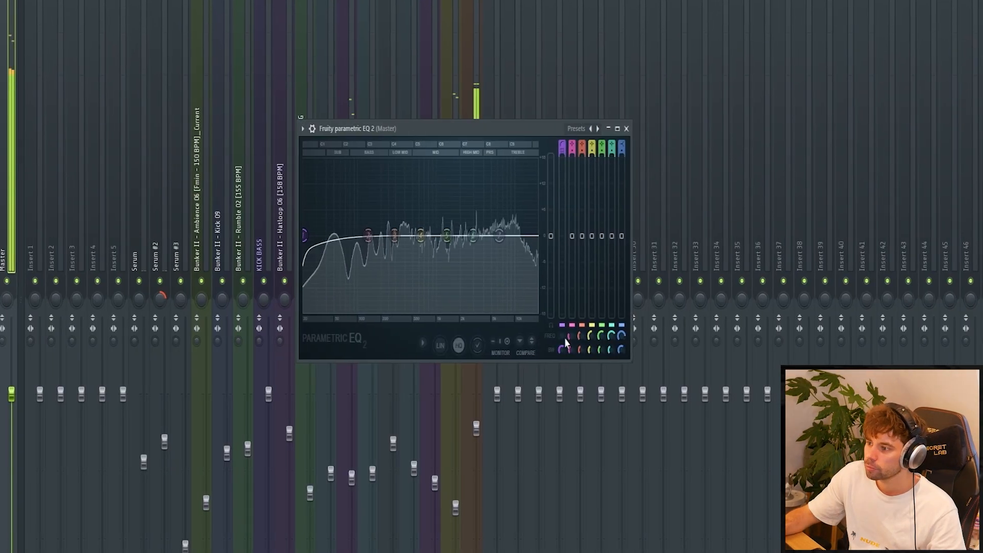
mouse_move(563, 338)
mouse_down()
mouse_move(558, 307)
mouse_move(549, 308)
mouse_move(548, 336)
mouse_up()
right_click(548, 336)
click(544, 442)
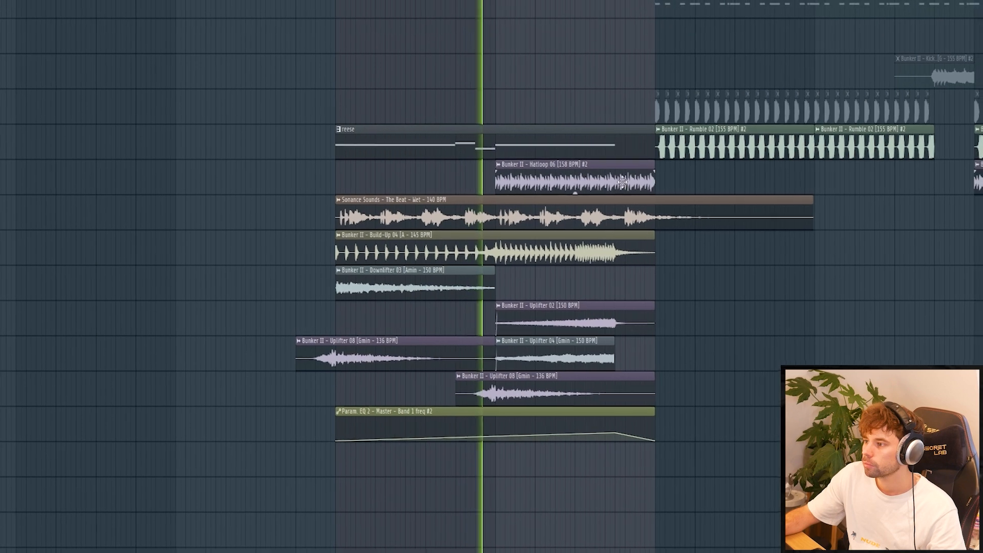
Duplicate the Hatloop 06 clip into the first half of the build-up and trim the second copy to end with the reese notes
drag(616, 174, 434, 180)
drag(630, 188, 591, 191)
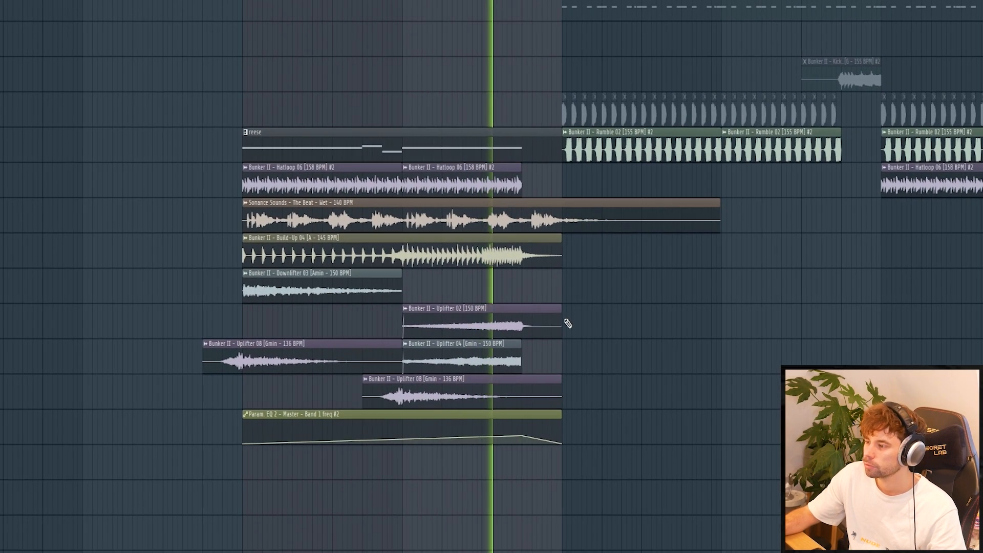
key(space)
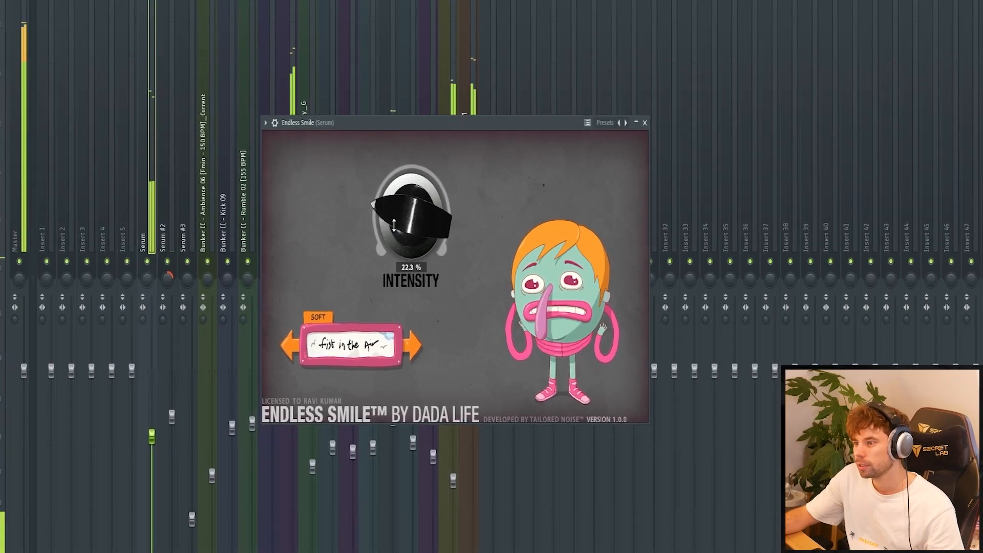
Raise the Endless Smile intensity on the Serum track using the Fist in the Air effect
drag(402, 166, 402, 116)
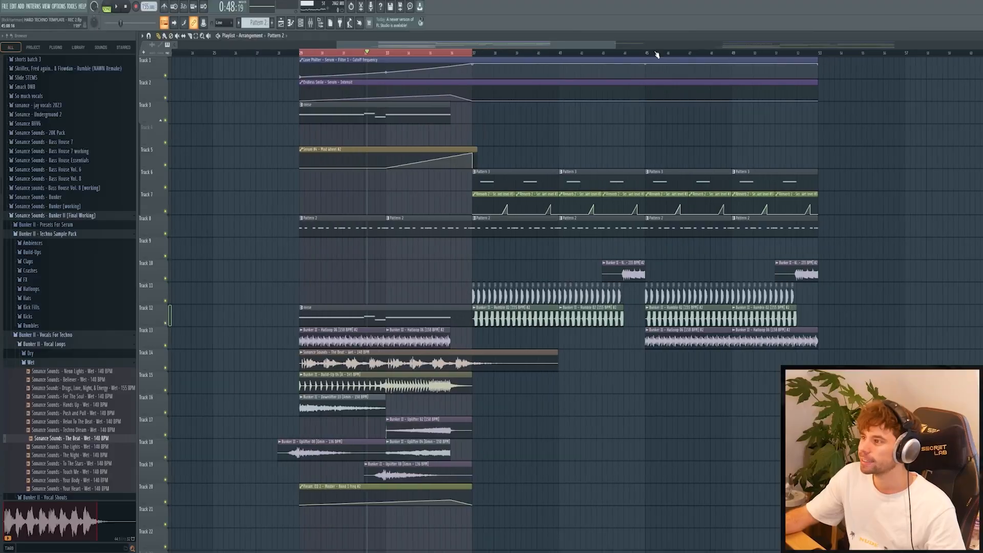
Select the kick-fill gap at bar 44 on the timeline and clear the Pattern 2 lead from it
drag(472, 53, 622, 54)
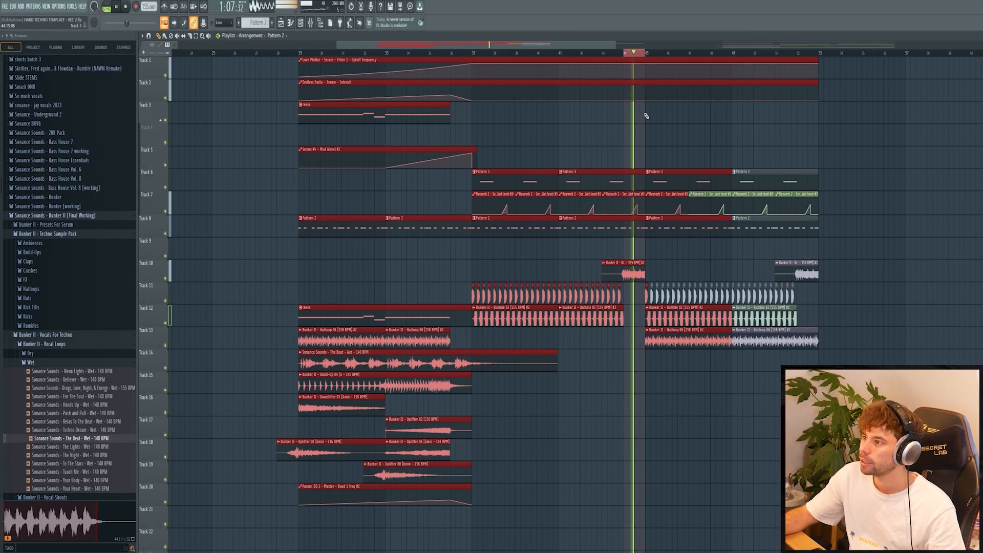
scroll(737, 164, up, 3)
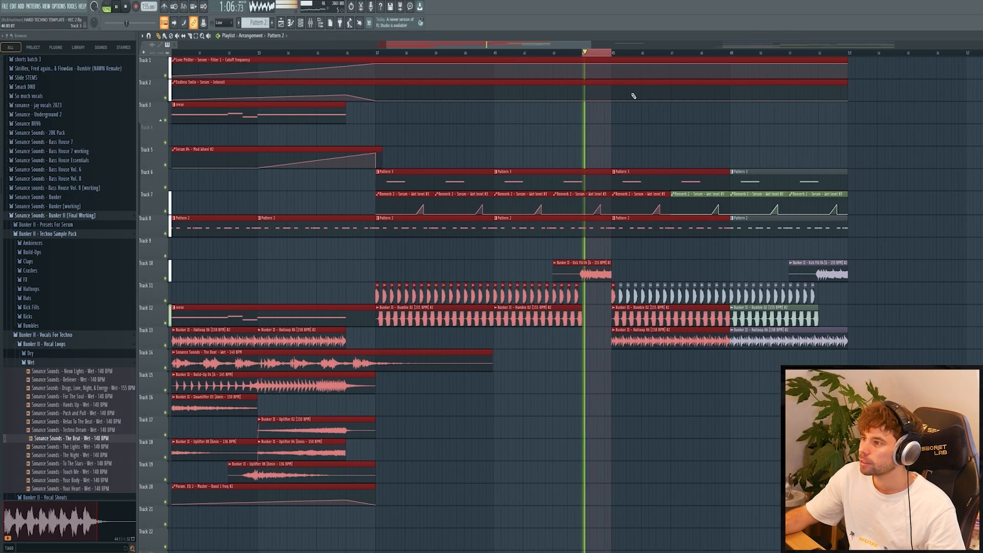
click(605, 228)
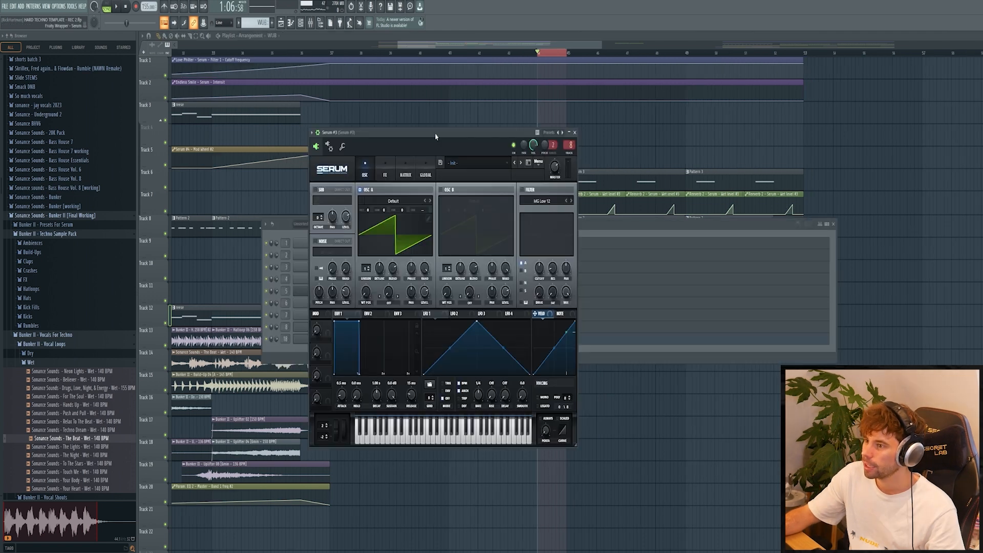
Load a Wub preset into Serum #3 and select its channel in the WUB pattern
drag(436, 138, 476, 133)
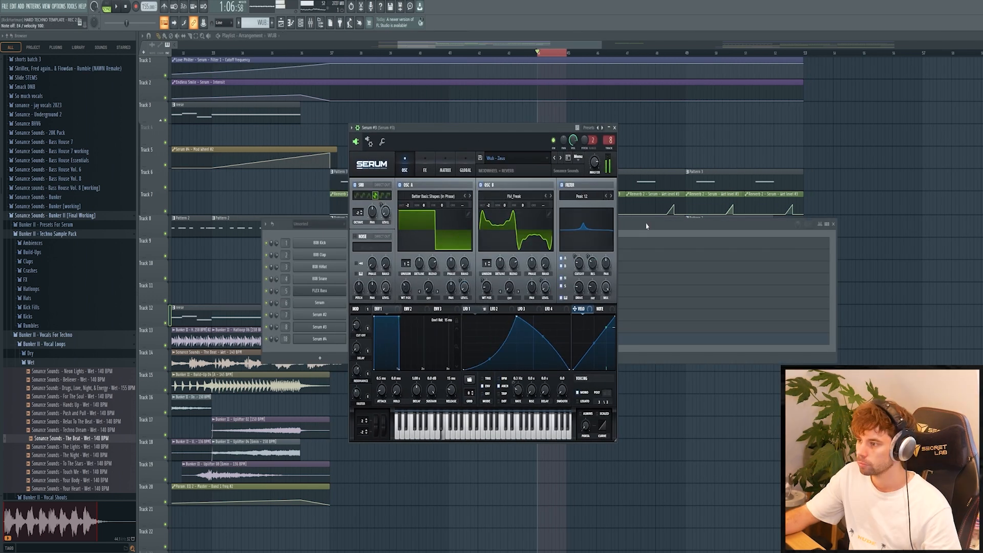
click(647, 224)
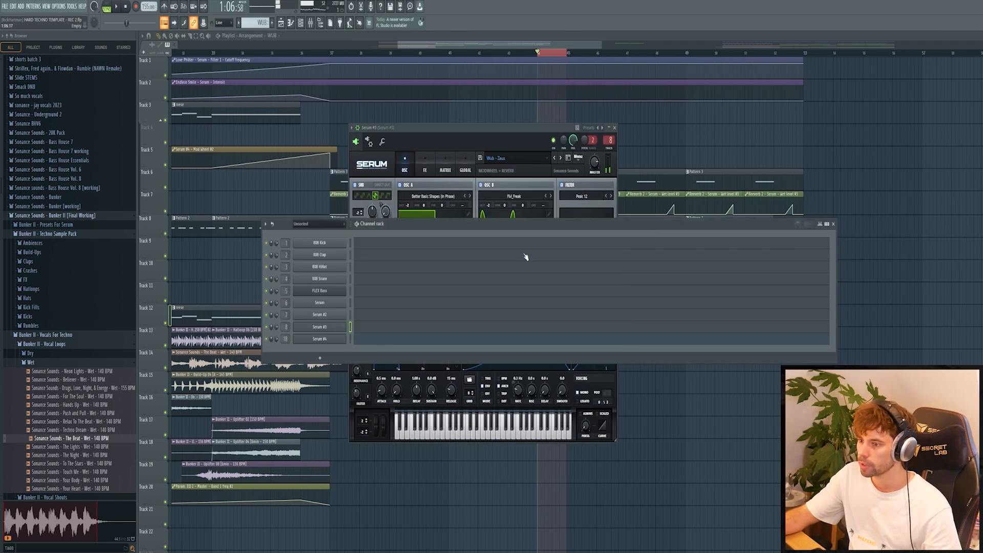
click(358, 326)
drag(256, 298, 263, 299)
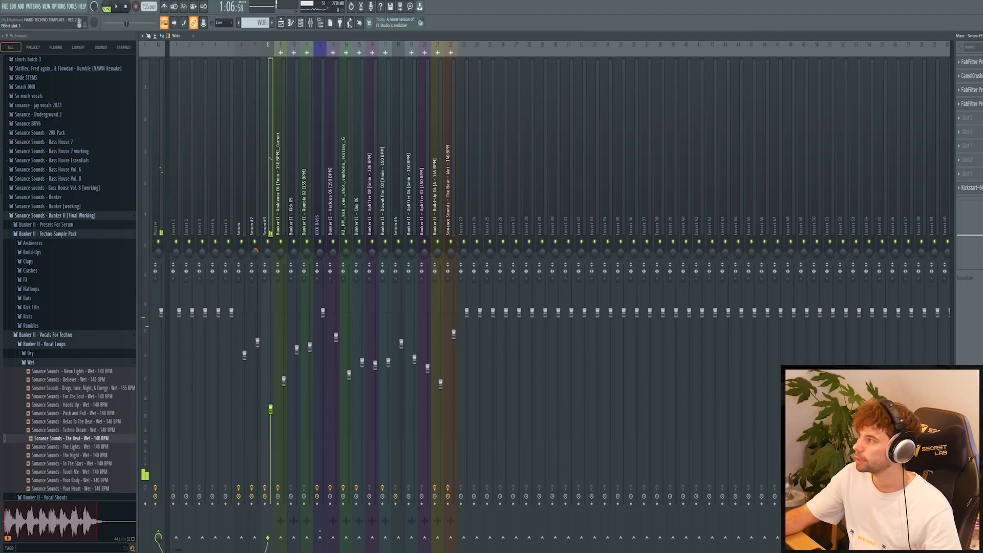
Examine the FabFilter Pro-Q 3, CamelCrusher and Kickstart effects on Serum #3's mixer track
click(970, 62)
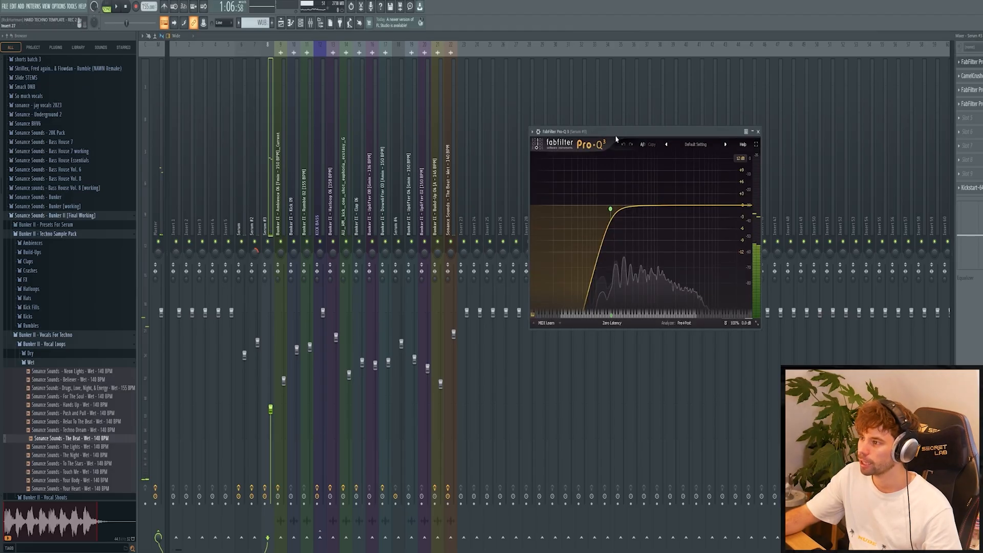
drag(609, 128, 498, 116)
drag(592, 122, 449, 126)
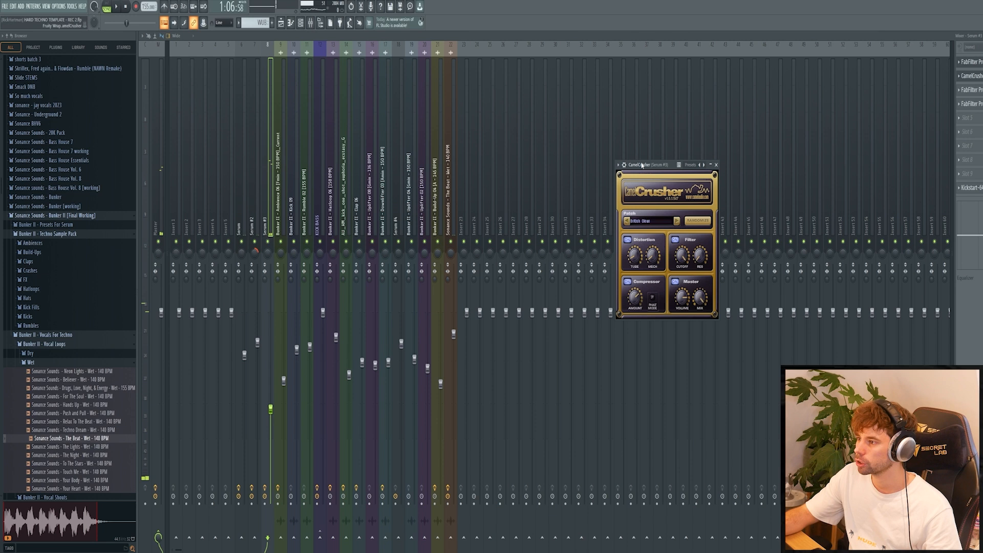
drag(642, 165, 492, 138)
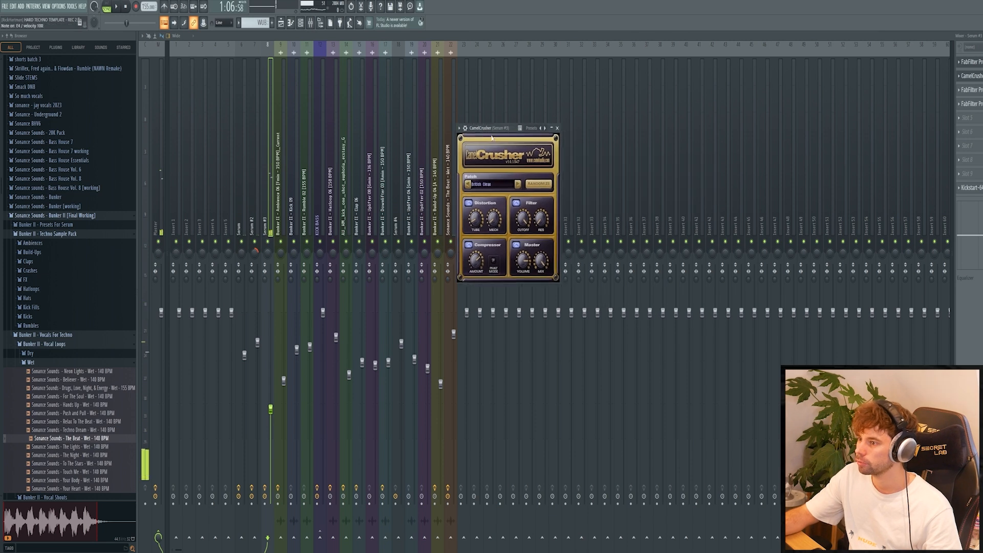
click(557, 128)
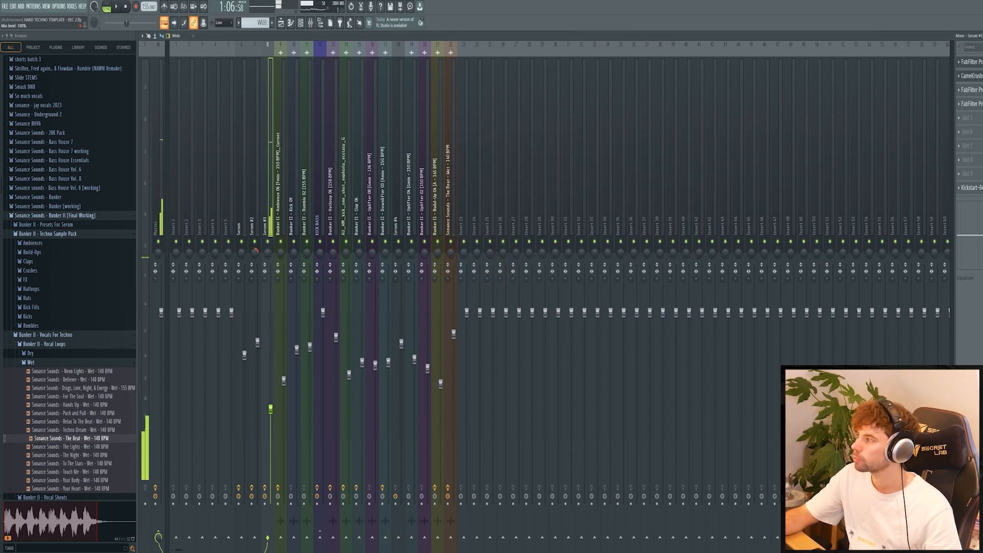
click(971, 188)
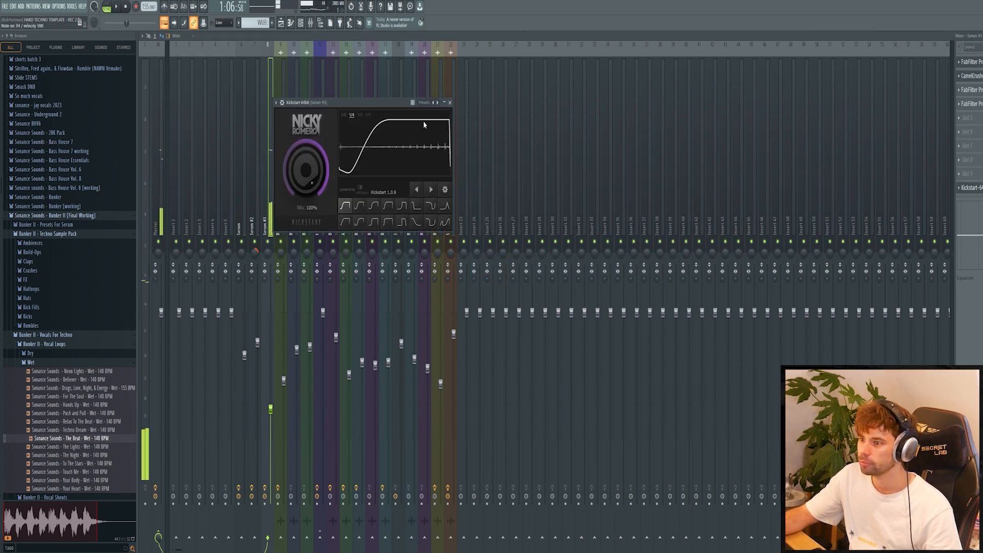
Clear the timeline selection and play the drop through the WUB clip in the kick-fill gap
click(280, 23)
ctrl+click(544, 53)
key(space)
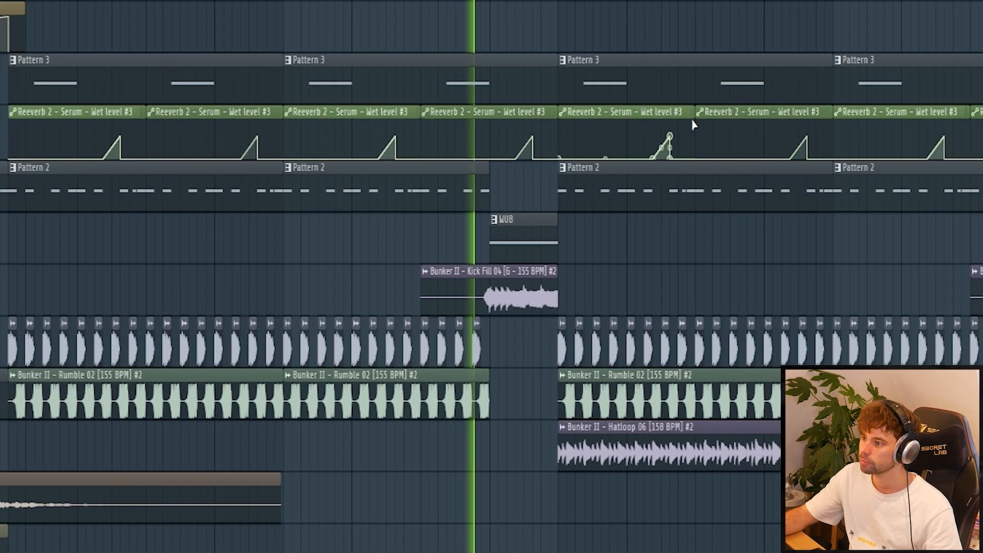